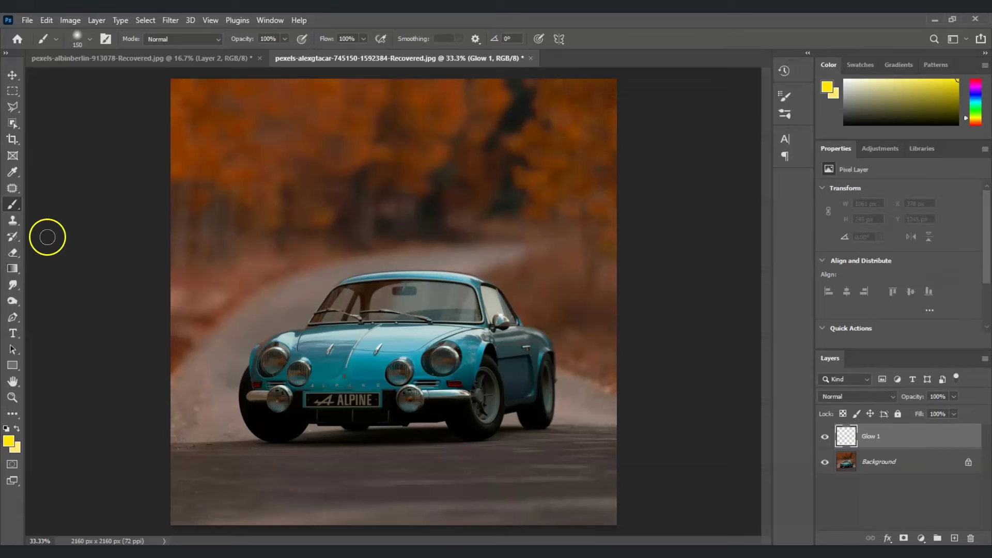
Paint light yellow glows over both headlights on the Glow 1 layer and apply its Linear Dodge (Add) blending options.
click(8, 441)
click(343, 234)
click(442, 360)
click(274, 359)
double_click(956, 443)
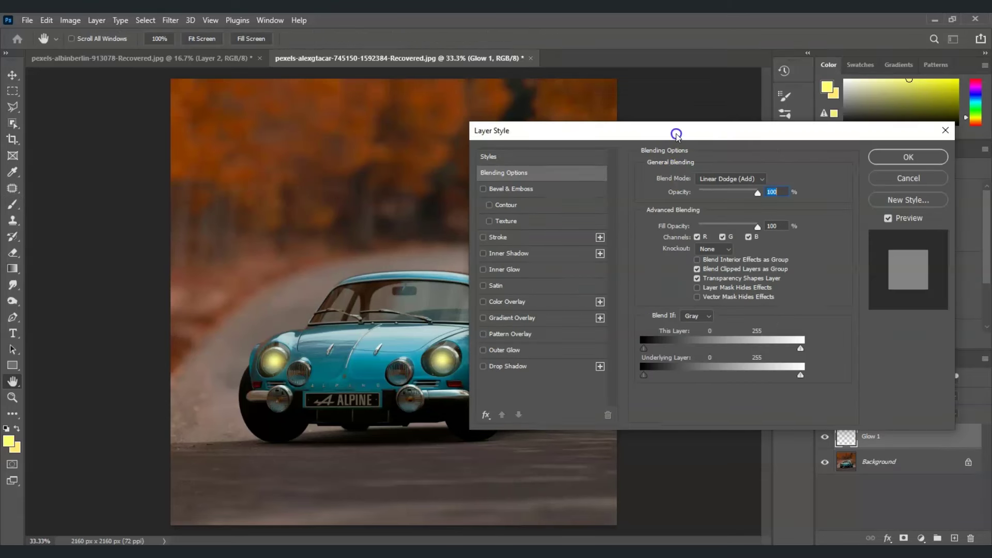
key(Return)
Enlarge the soft brush and paint wider glows over both headlights on additional glow layers above Glow 1.
click(917, 510)
key(alt+period)
key(bracketright)
key(bracketright)
key(bracketright)
key(bracketright)
key(bracketright)
click(274, 360)
click(442, 360)
key(ctrl+j)
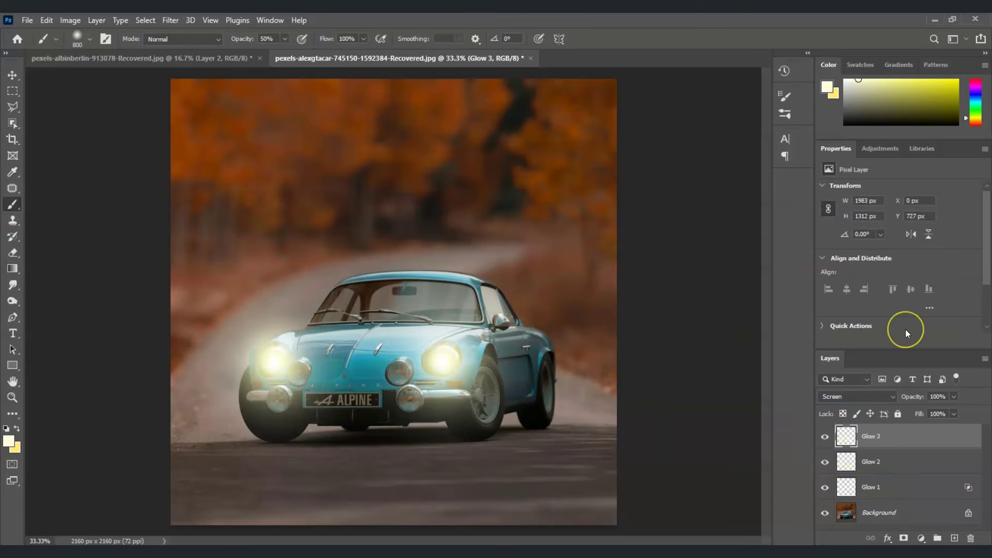
Add a layer named lens flare and stamp star-shaped flares over both headlights.
key(ctrl+shift+alt+n)
click(263, 40)
text(50)
click(90, 38)
click(306, 335)
click(89, 39)
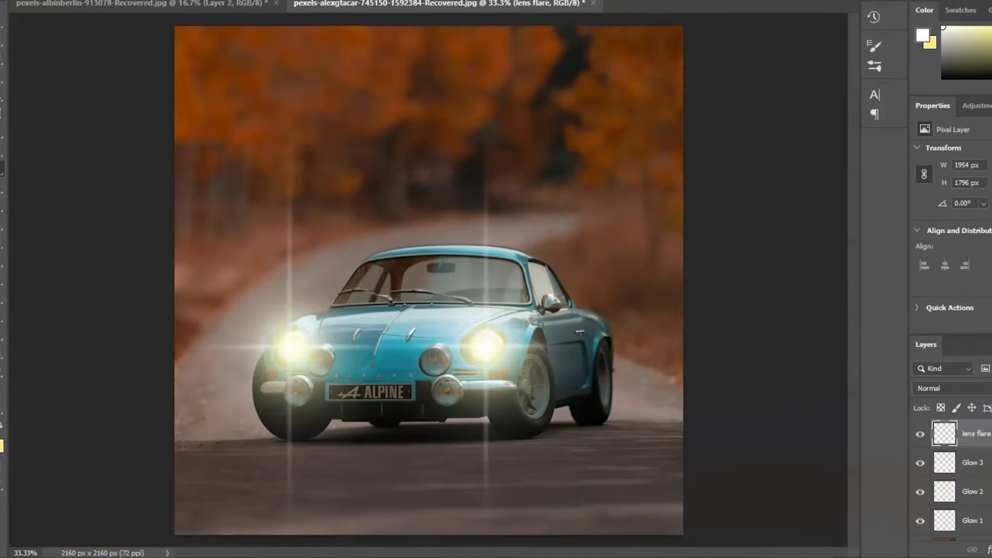
double_click(965, 437)
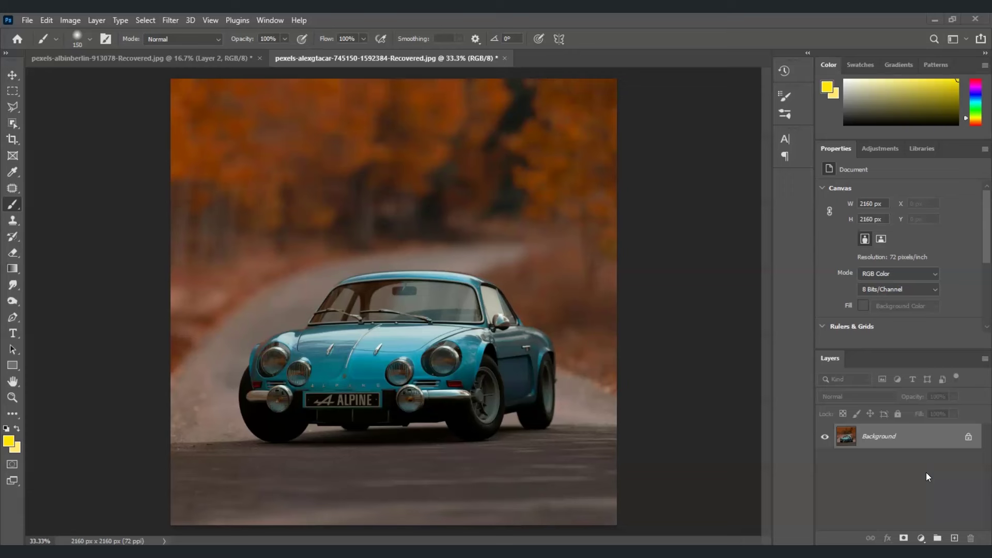
Create a new layer above the Background, name it Glow 1 and make it the active layer.
click(955, 539)
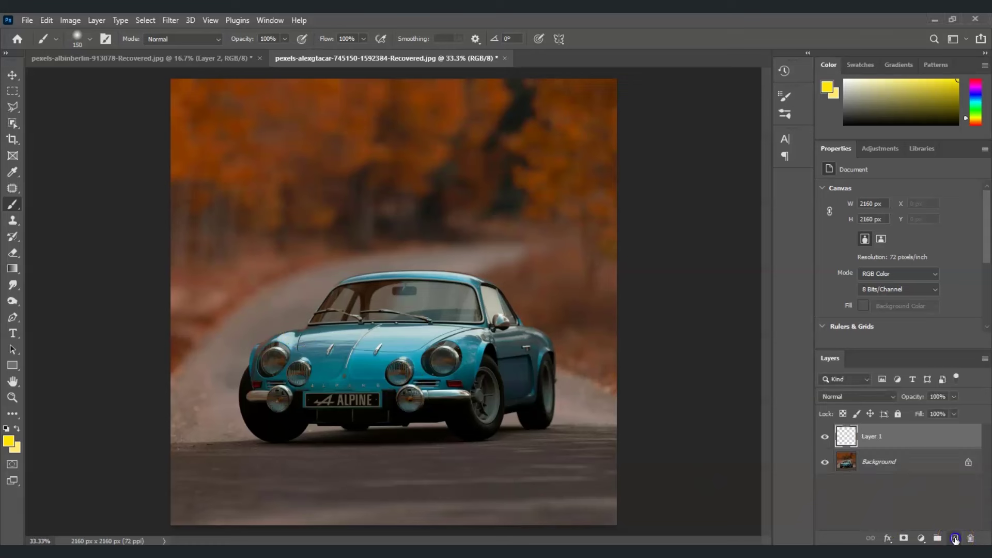
double_click(873, 440)
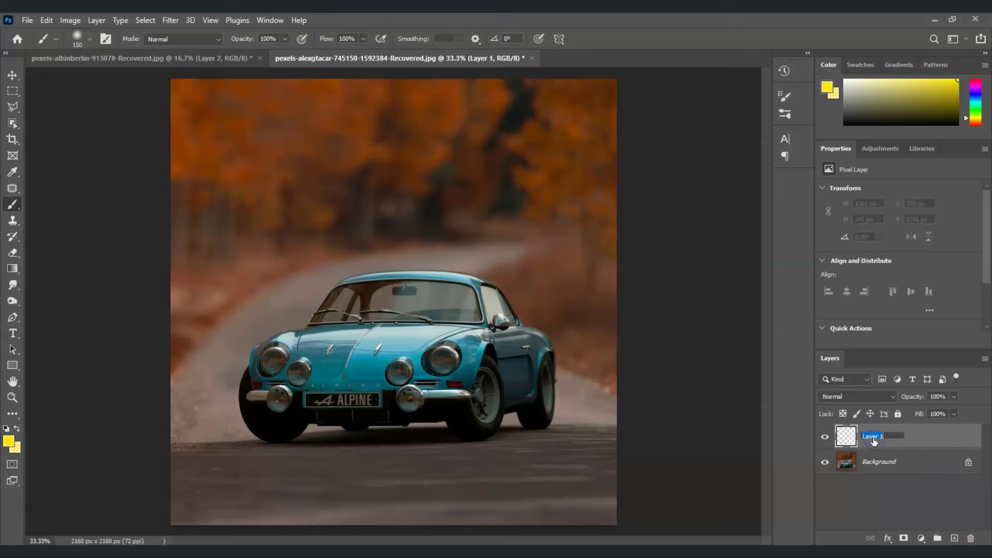
key(Return)
click(878, 465)
click(895, 445)
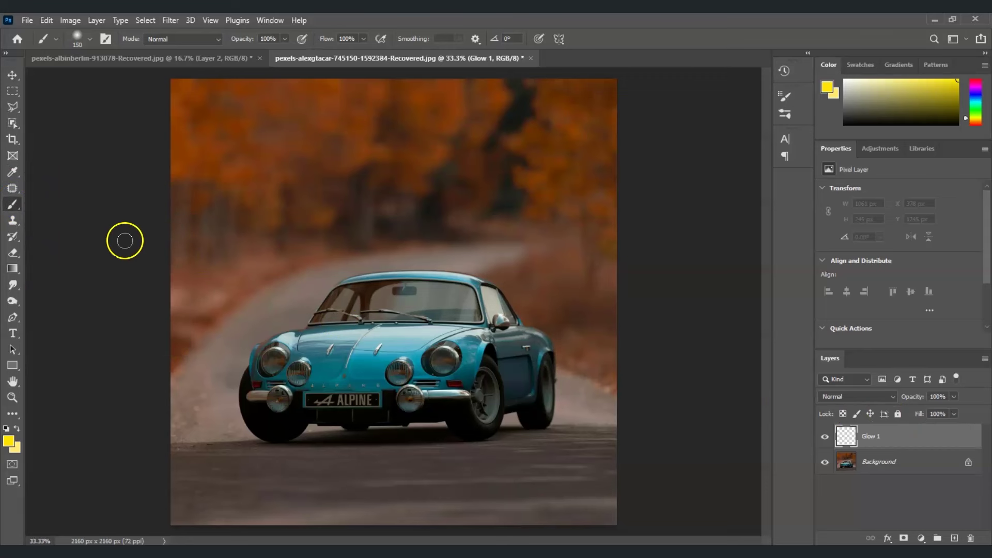
Select the Soft Round brush at 150 px with 0% hardness and set the foreground color to light yellow #fdff6e.
click(90, 39)
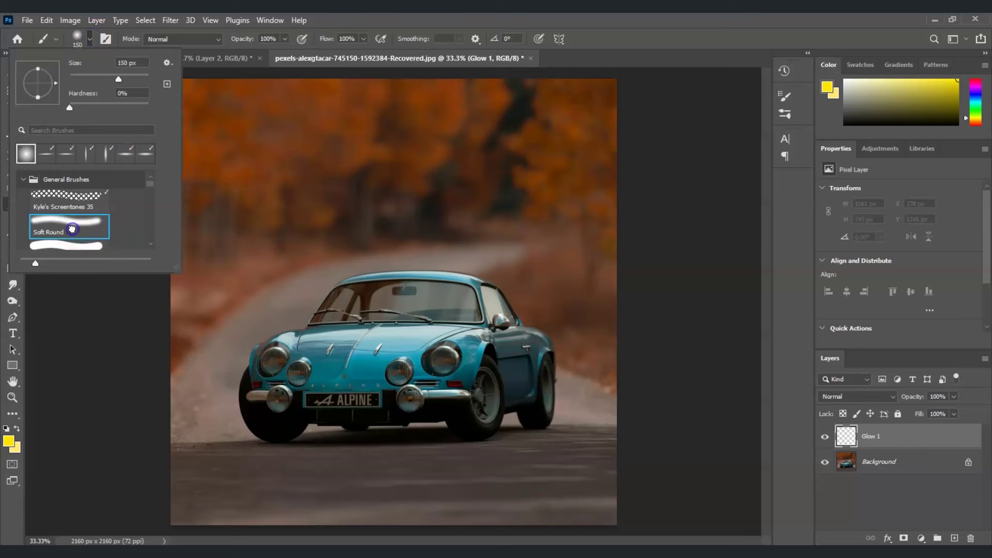
click(235, 46)
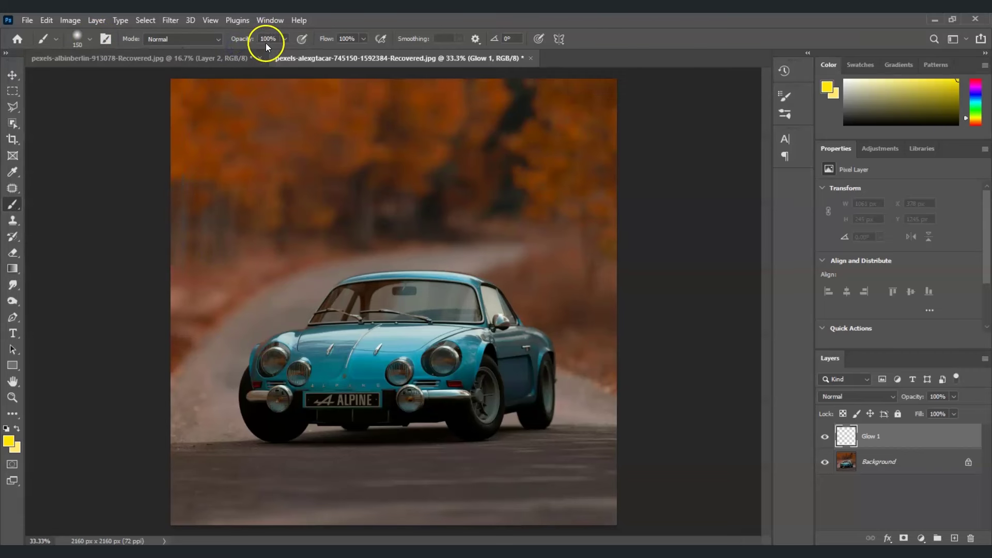
click(9, 441)
mouse_move(211, 269)
mouse_down()
mouse_move(155, 258)
mouse_move(148, 248)
mouse_move(164, 241)
mouse_move(157, 257)
mouse_move(148, 246)
mouse_up()
click(231, 374)
drag(232, 374, 234, 372)
mouse_move(198, 341)
mouse_down()
mouse_move(139, 212)
mouse_move(153, 217)
mouse_up()
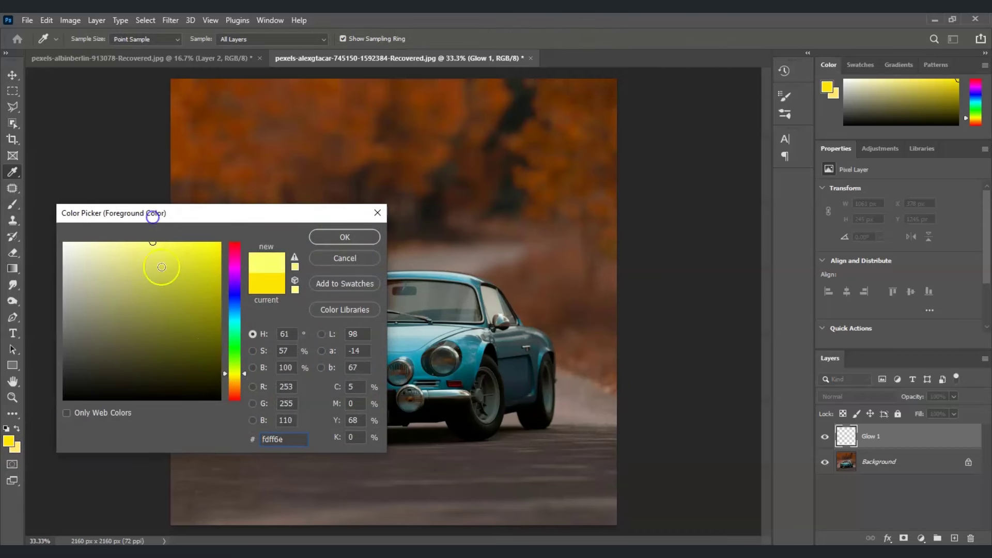
click(345, 238)
key(b)
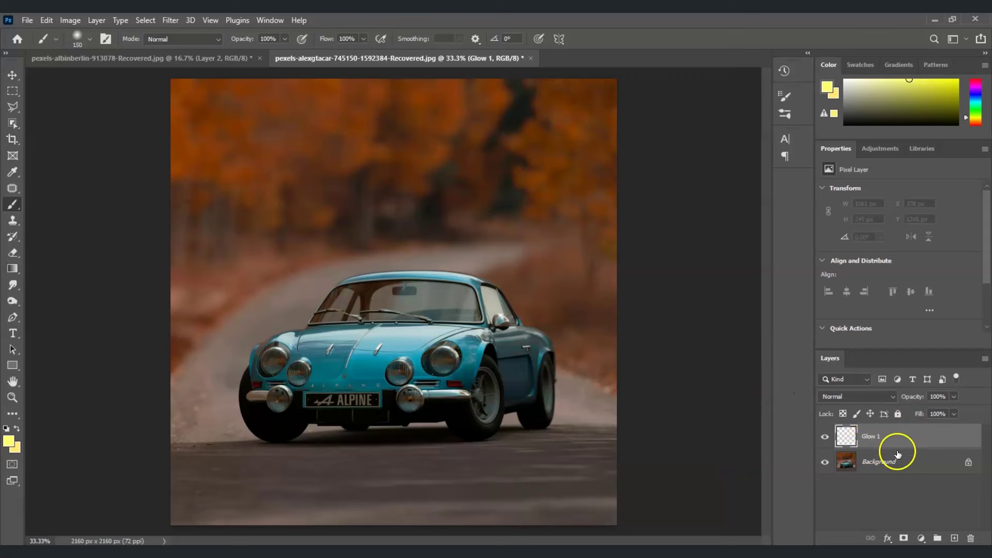
Dab the yellow brush once on each main headlight and set the Glow 1 layer's blend mode to Linear Dodge (Add).
click(442, 360)
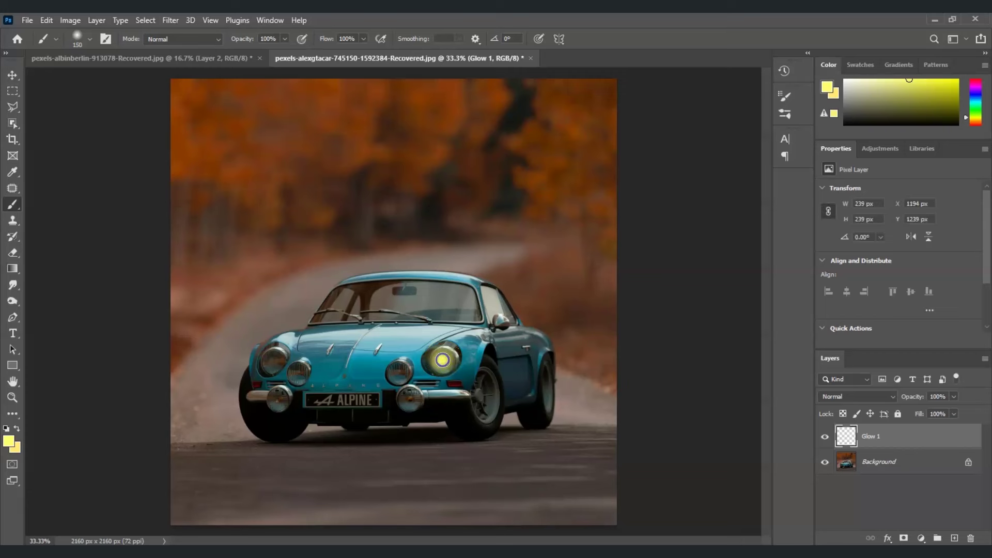
click(275, 361)
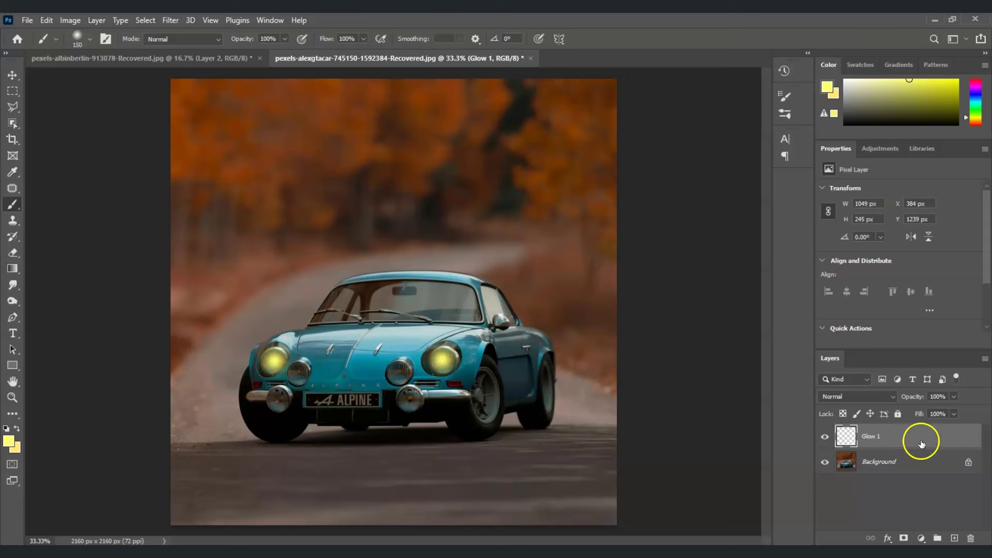
click(937, 444)
click(894, 395)
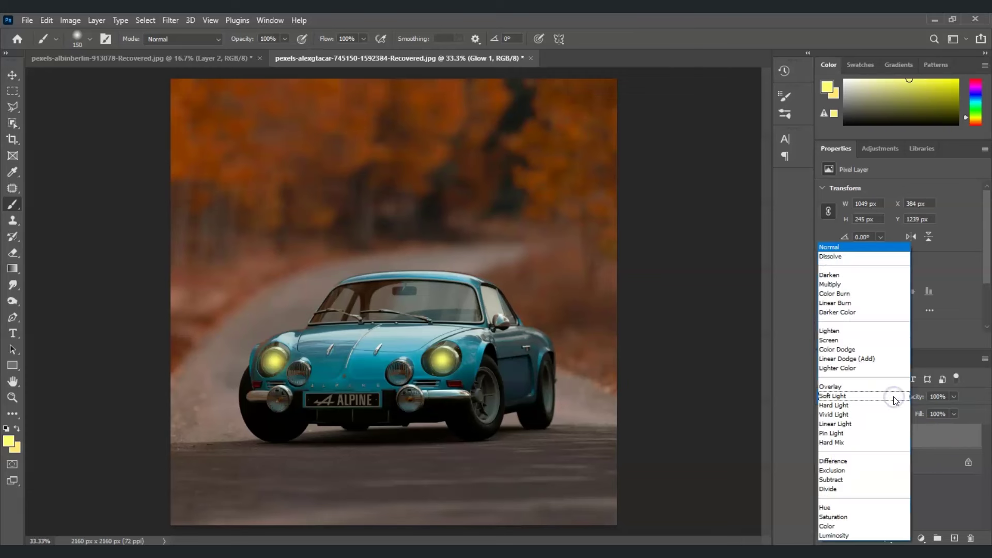
click(873, 359)
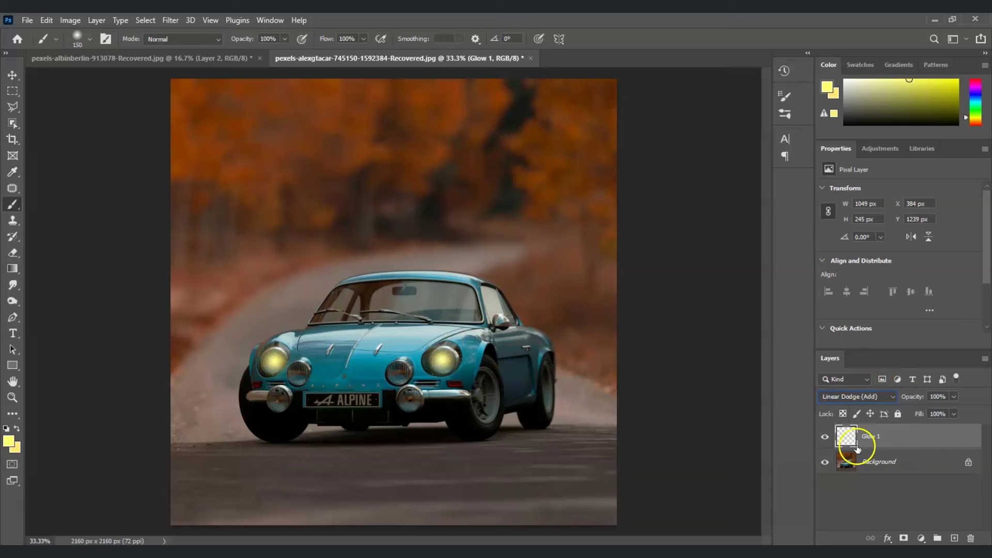
Disable Transparency Shapes Layer in the Glow 1 layer's blending options and return to the Brush tool.
right_click(872, 441)
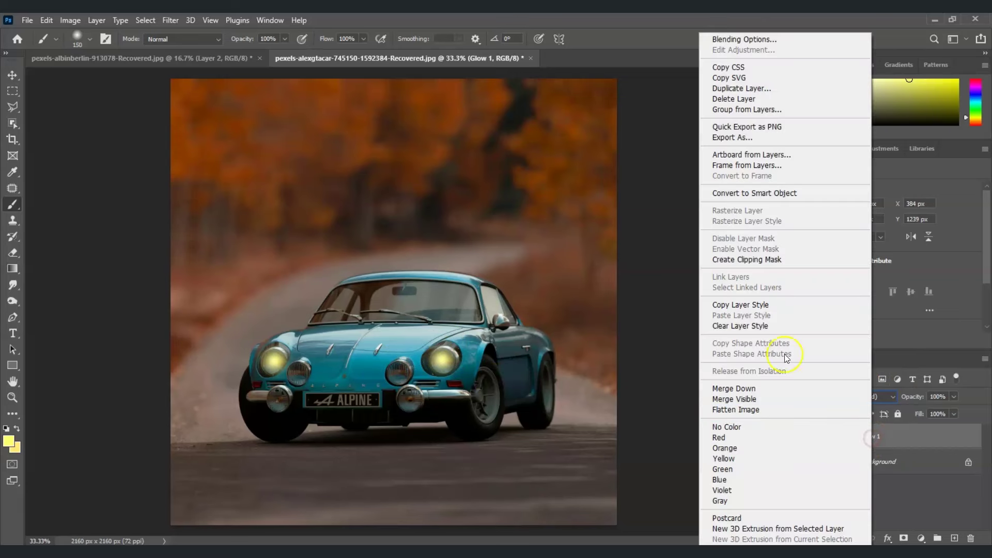
click(746, 39)
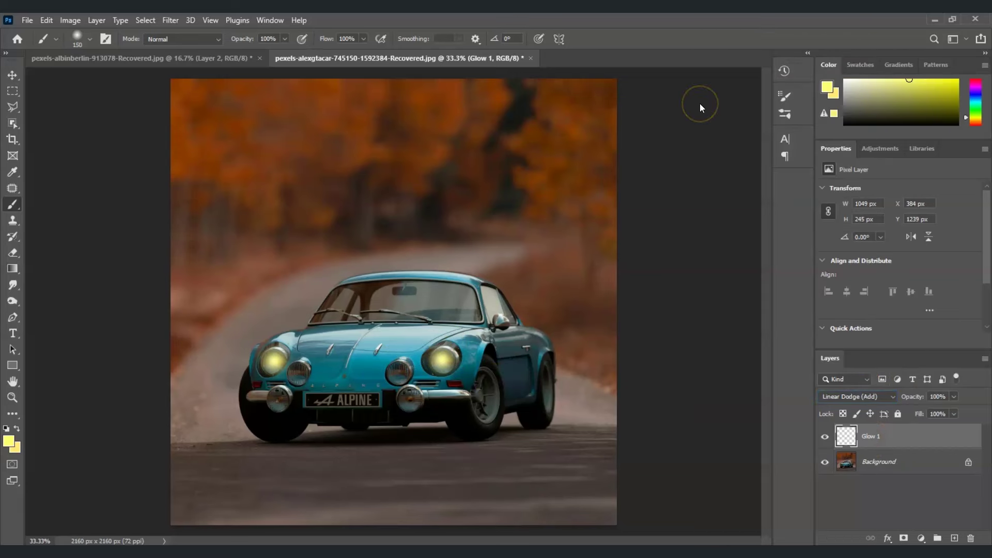
drag(701, 138, 677, 135)
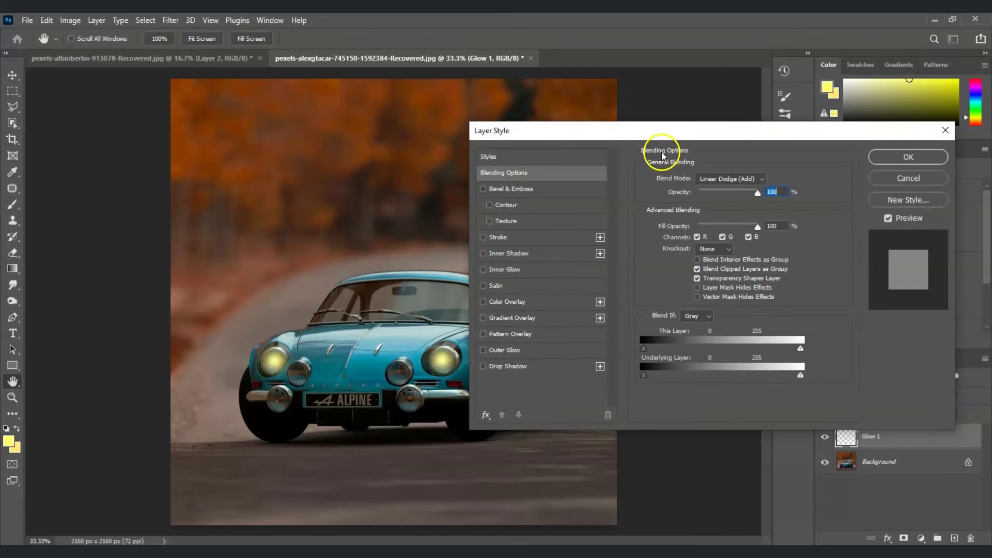
click(697, 279)
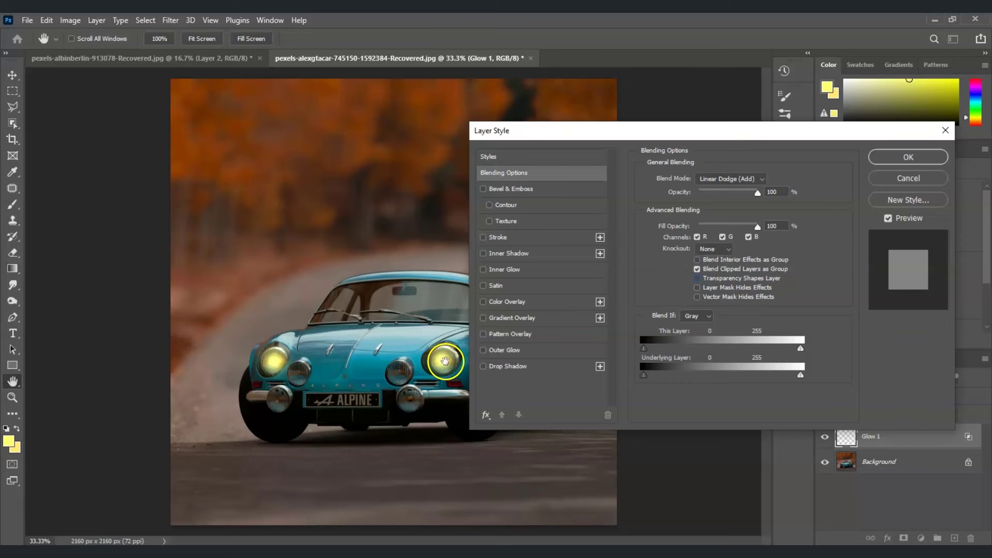
click(916, 159)
key(b)
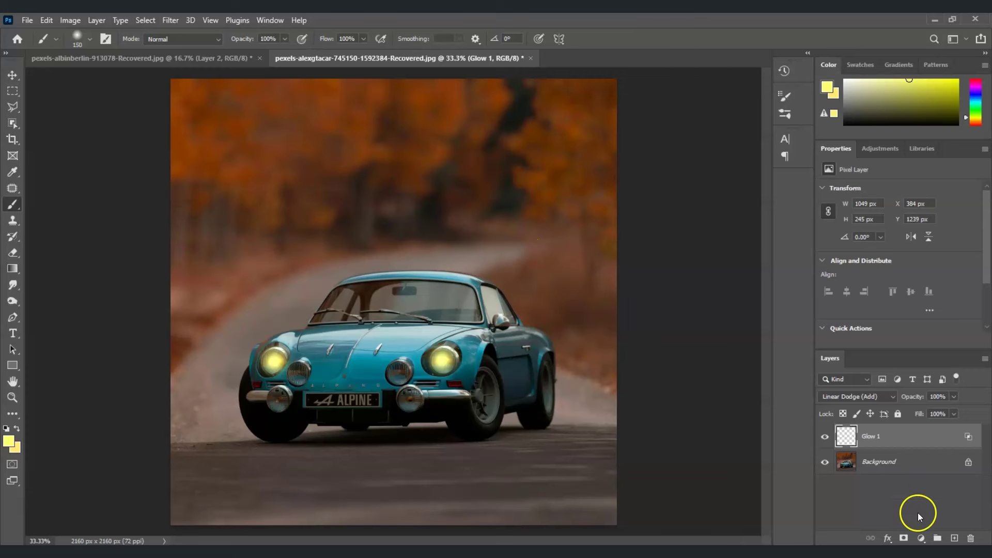
Create a new layer above Glow 1, name it Glow 2 and make it the active layer.
click(954, 539)
double_click(873, 436)
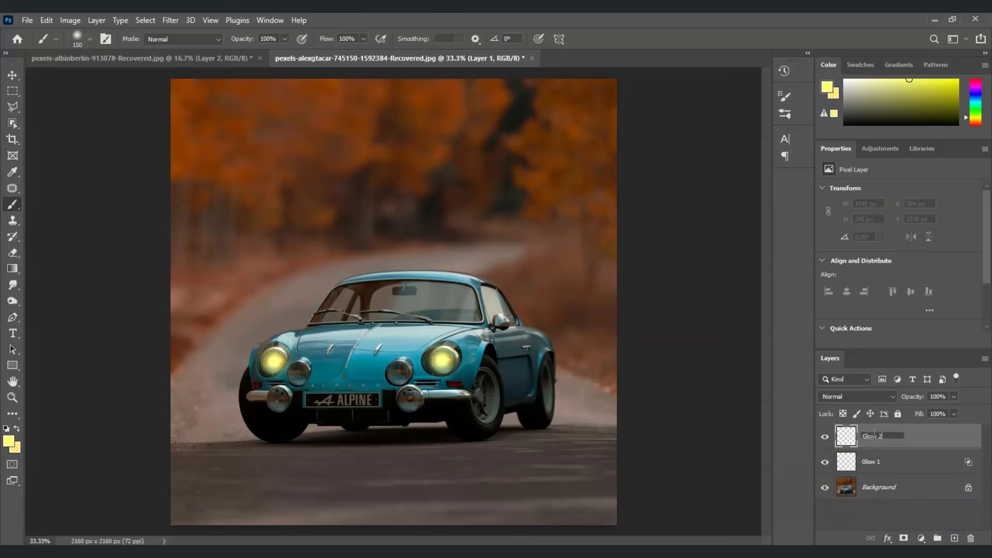
click(917, 510)
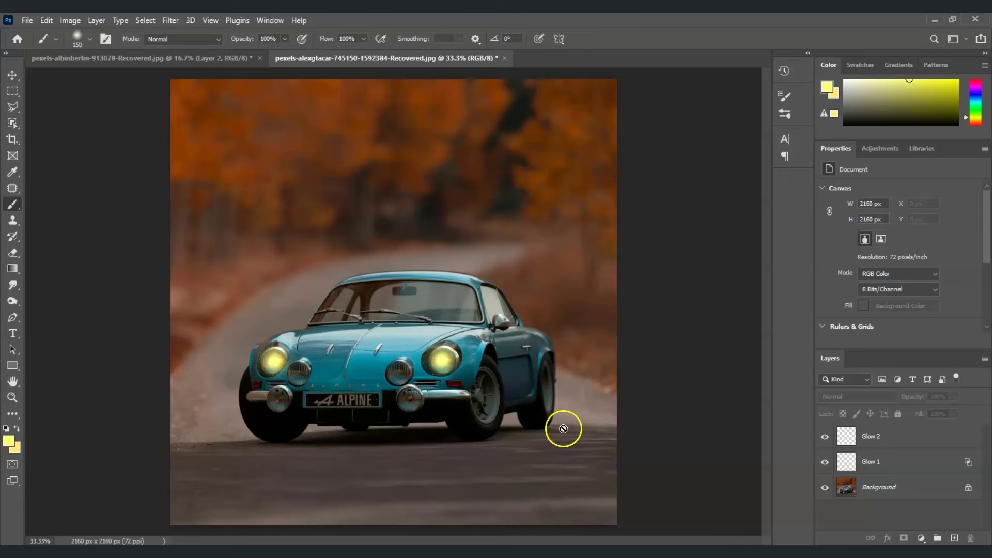
click(893, 436)
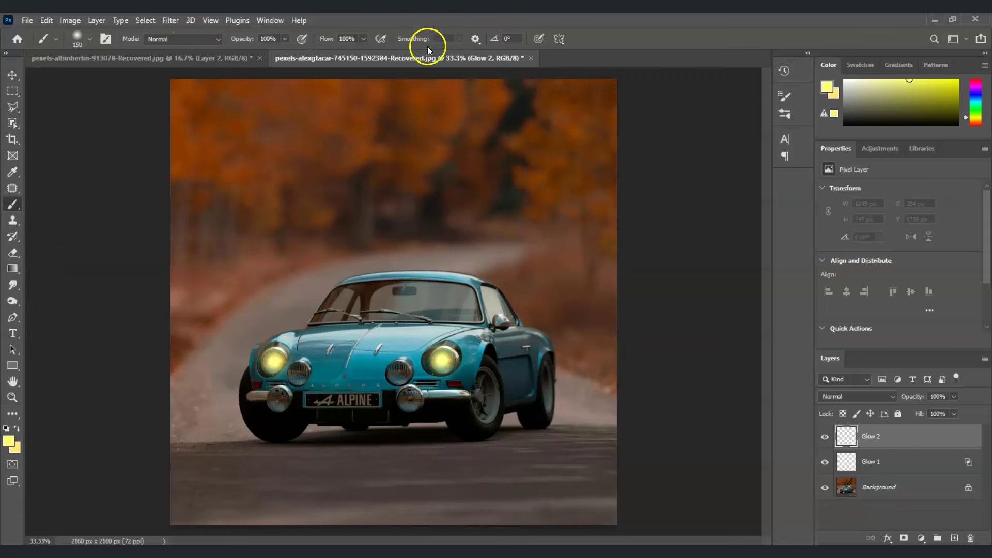
Enlarge the soft brush to 400 px and dab a wider yellow glow on each main headlight.
key(bracketright)
key(bracketright)
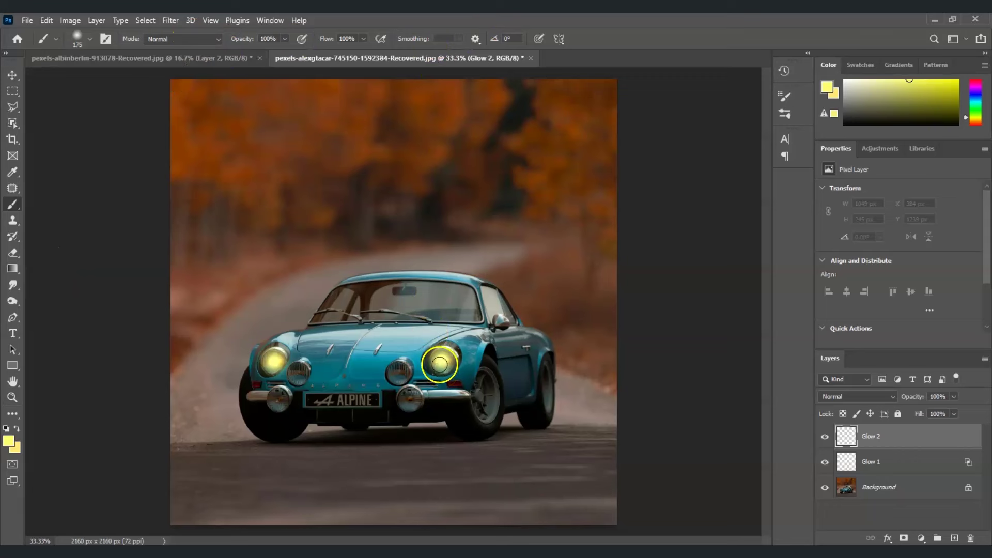
key(bracketright)
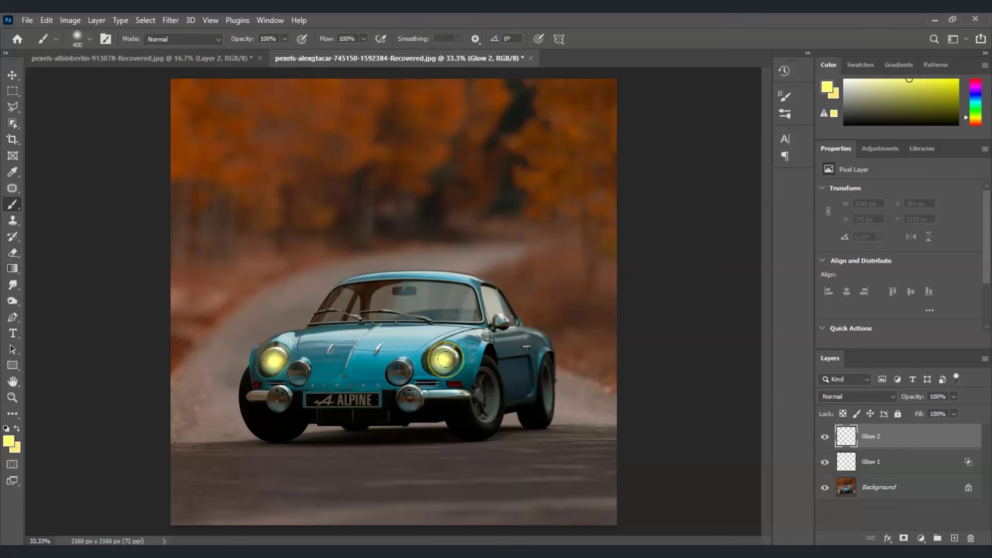
click(444, 360)
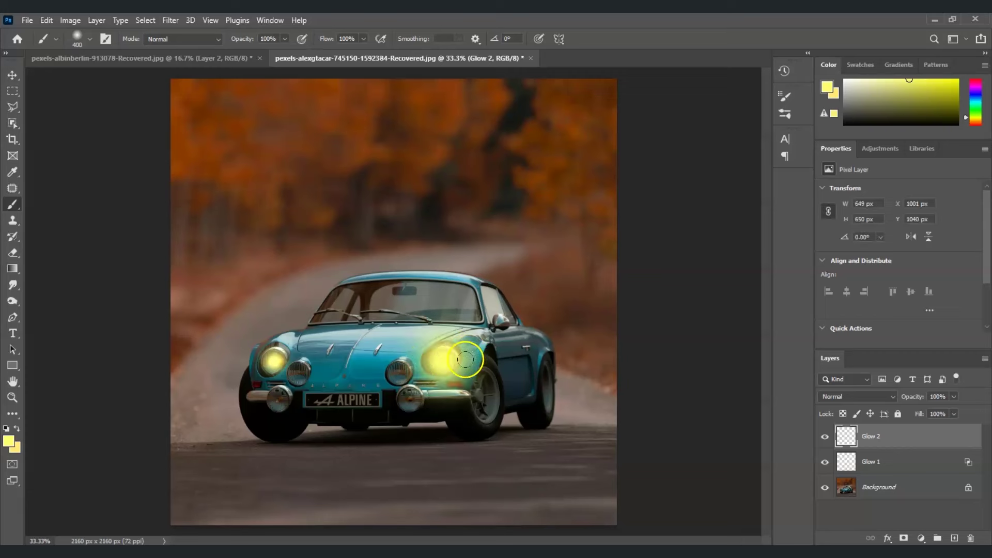
click(273, 360)
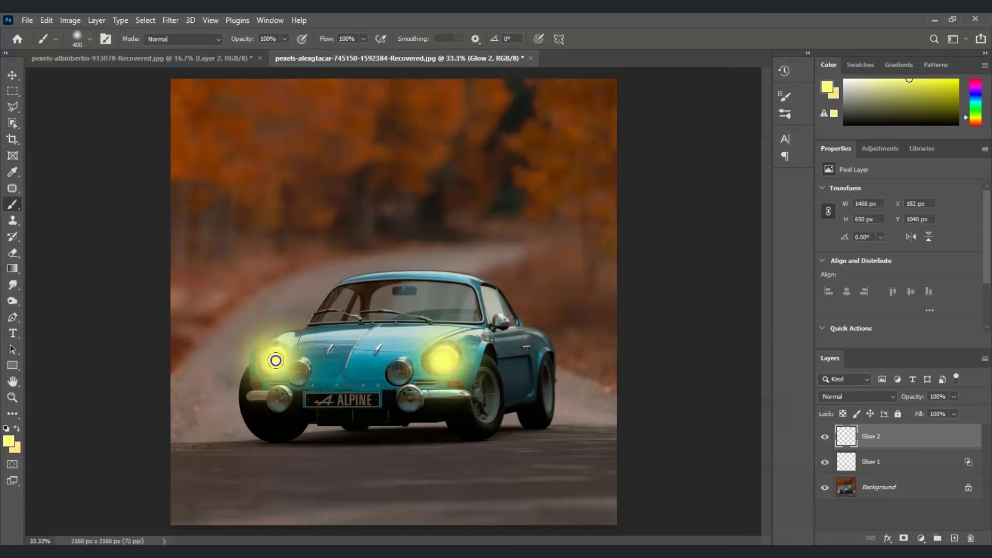
Set the Glow 2 layer's blend mode to Linear Dodge (Add) in its blending options.
click(881, 444)
right_click(909, 440)
click(785, 39)
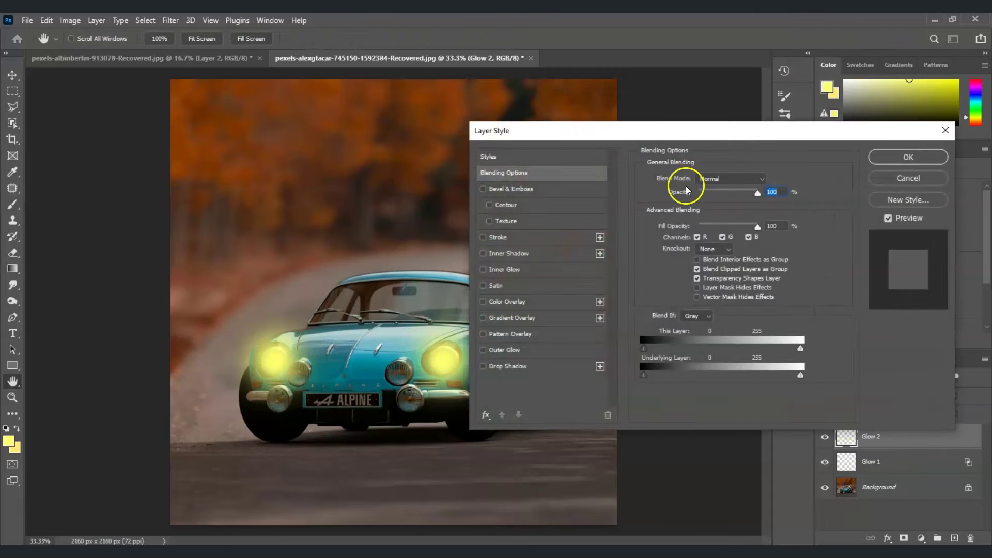
click(758, 179)
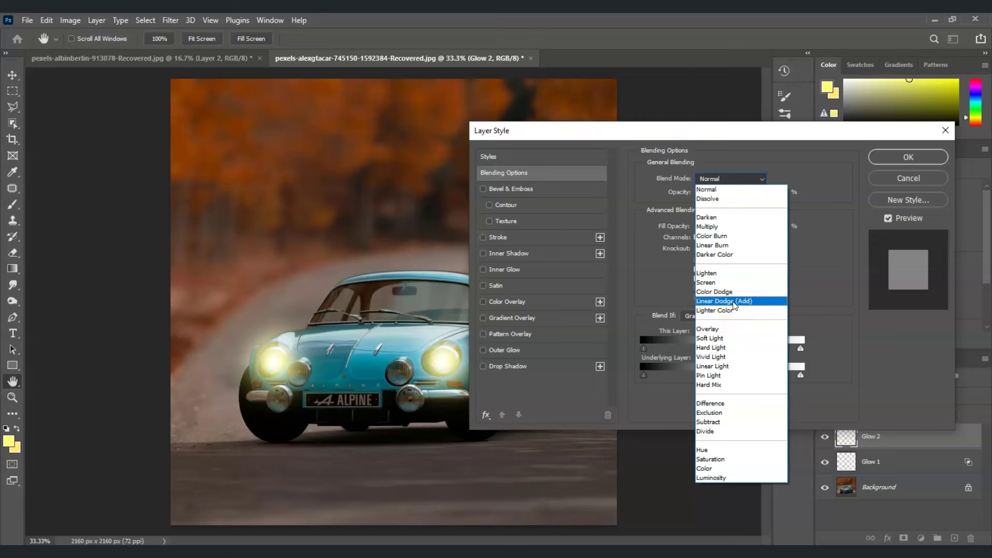
click(734, 301)
click(908, 157)
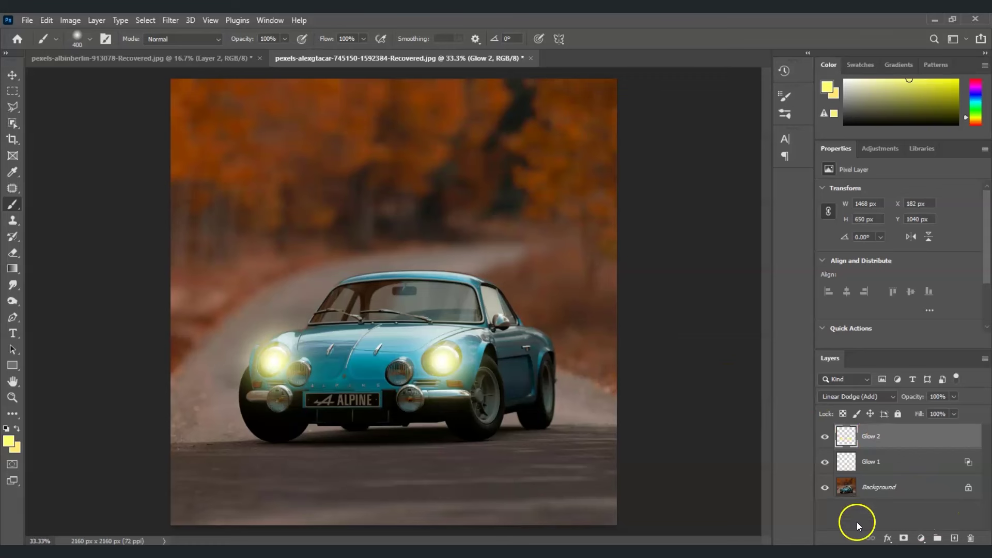
Create a new layer above Glow 2, name it Glow 3 and make it the active layer.
click(954, 538)
double_click(873, 436)
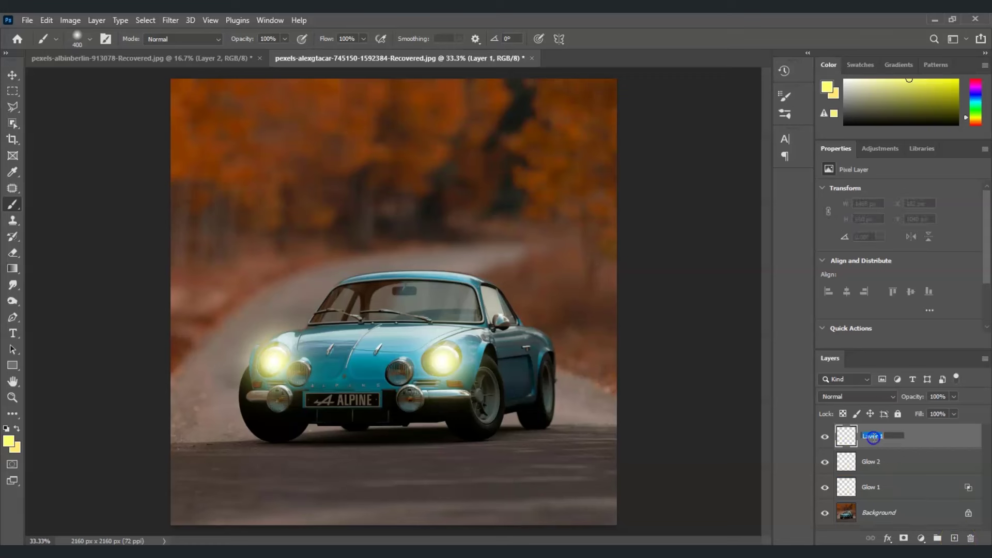
text(Glow 3)
click(845, 528)
click(909, 445)
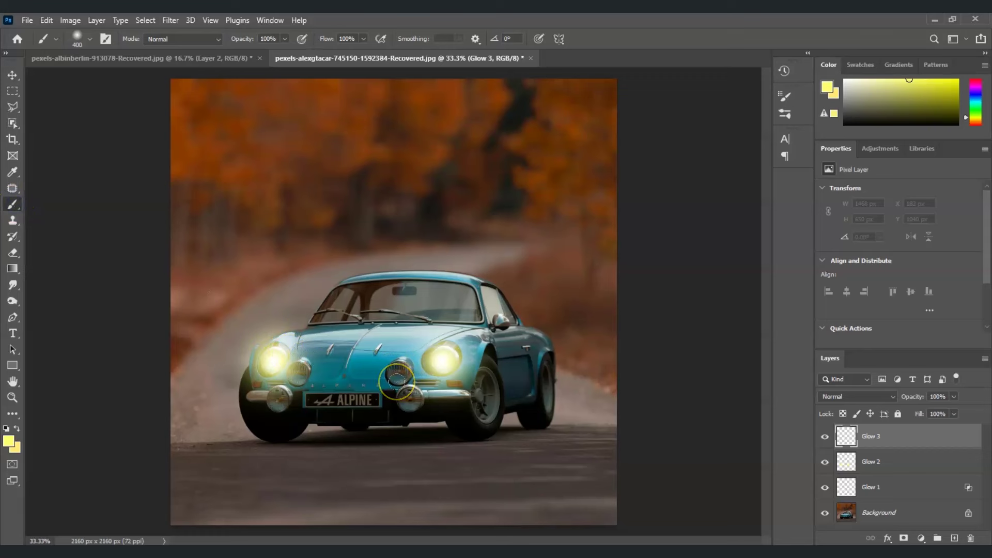
Sample the pale cream glow of the headlight as the foreground color and enlarge the brush to 800 px.
alt+click(396, 368)
alt+click(441, 360)
alt+click(435, 355)
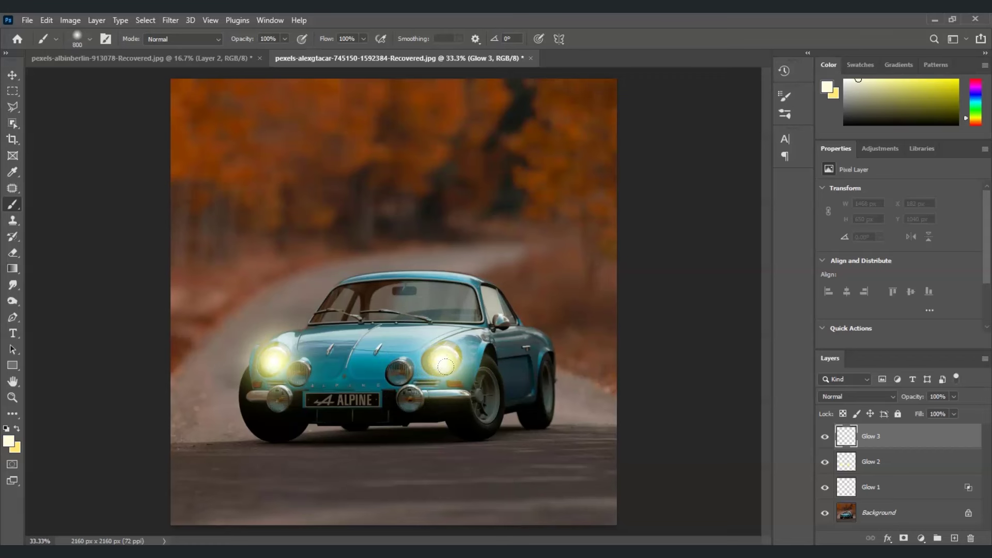
Set the brush opacity to 50% and dab a large pale glow over each main headlight on Glow 3.
click(443, 364)
click(268, 39)
text(50)
click(440, 361)
click(441, 360)
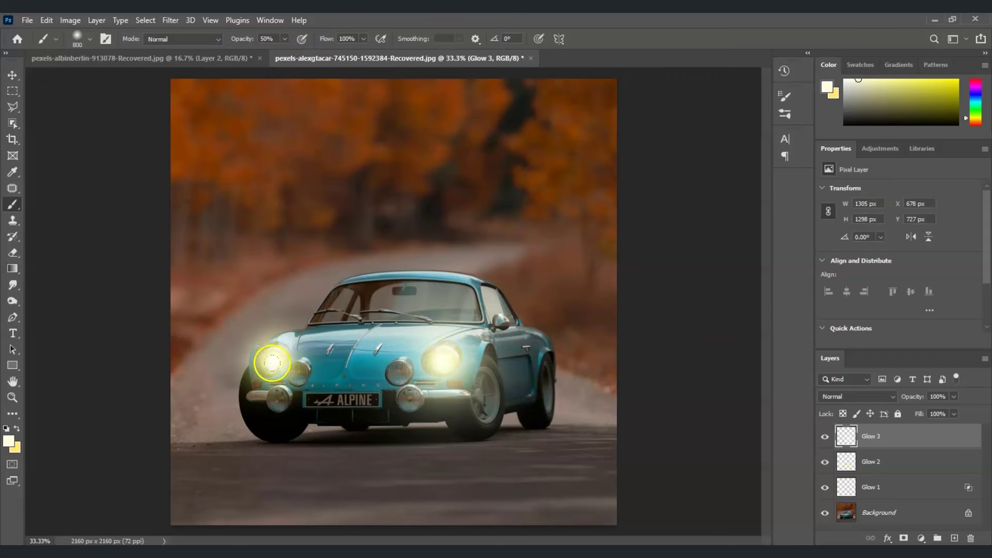
click(275, 366)
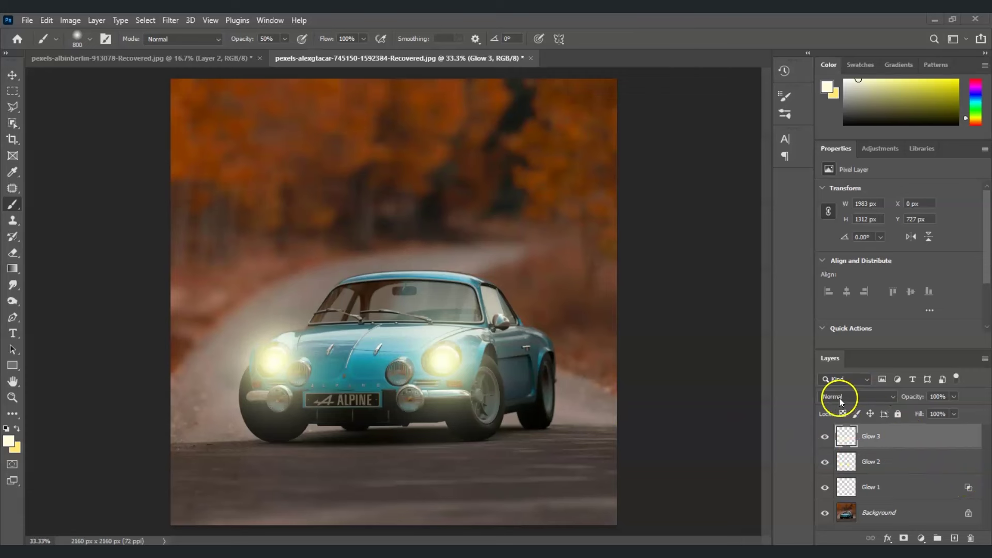
Set the Glow 3 layer's blend mode to Screen.
click(893, 395)
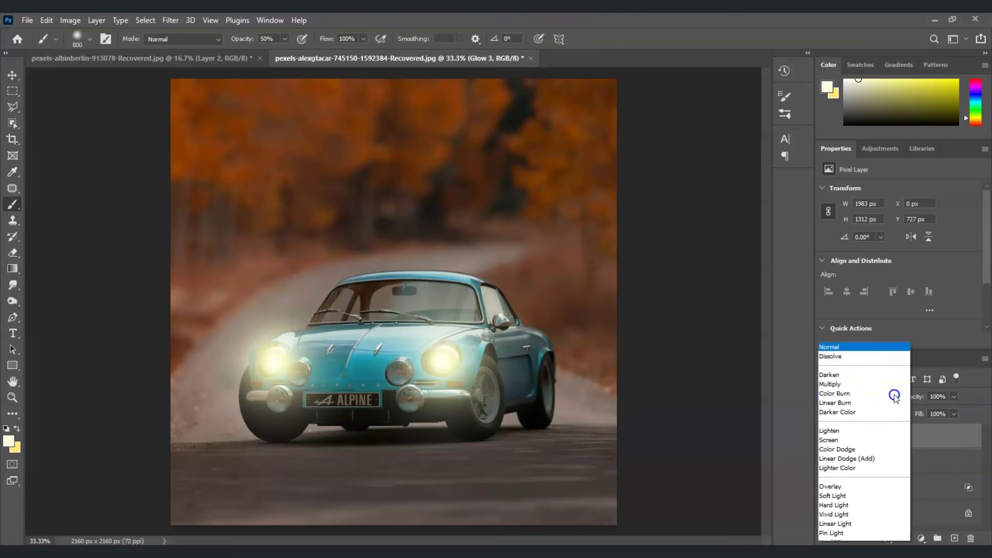
click(882, 395)
click(882, 394)
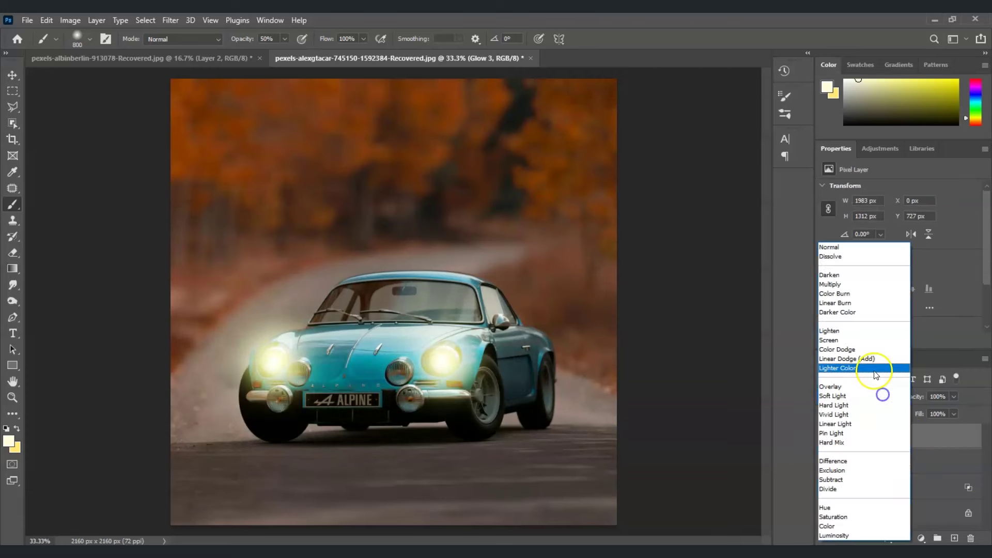
click(864, 341)
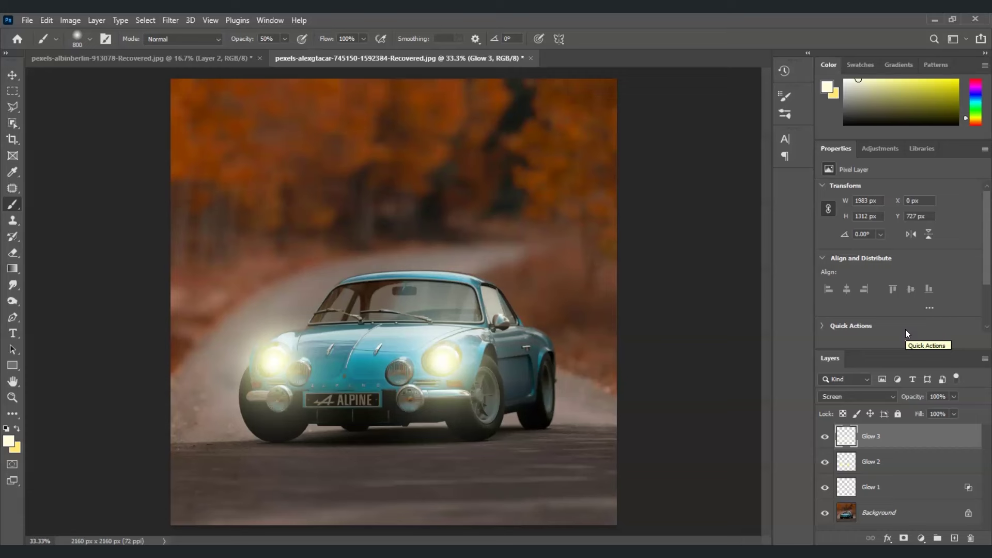
click(917, 380)
Create a new layer above Glow 3 and flatten the 800 px soft round brush tip into a thin horizontal ellipse.
click(954, 537)
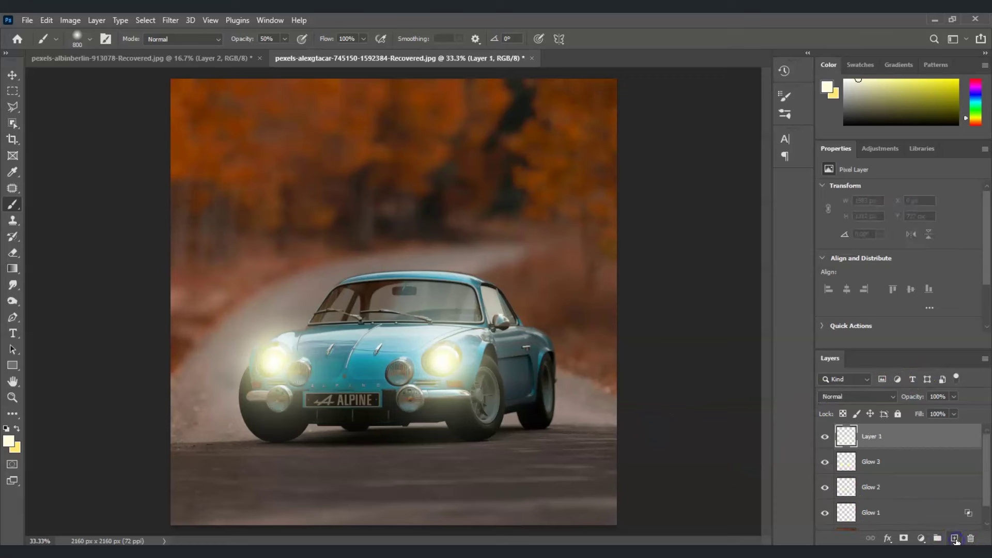
click(859, 445)
click(88, 41)
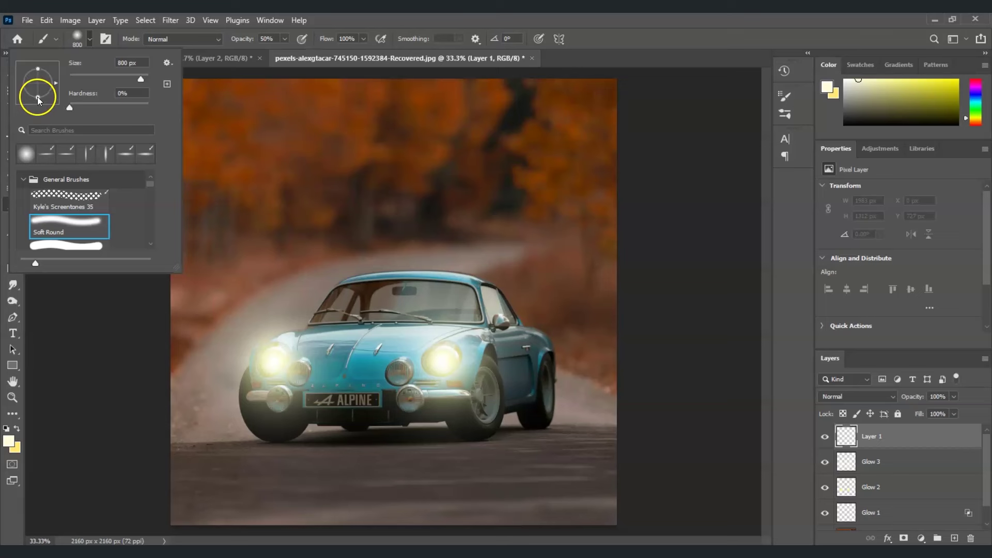
drag(37, 97, 37, 89)
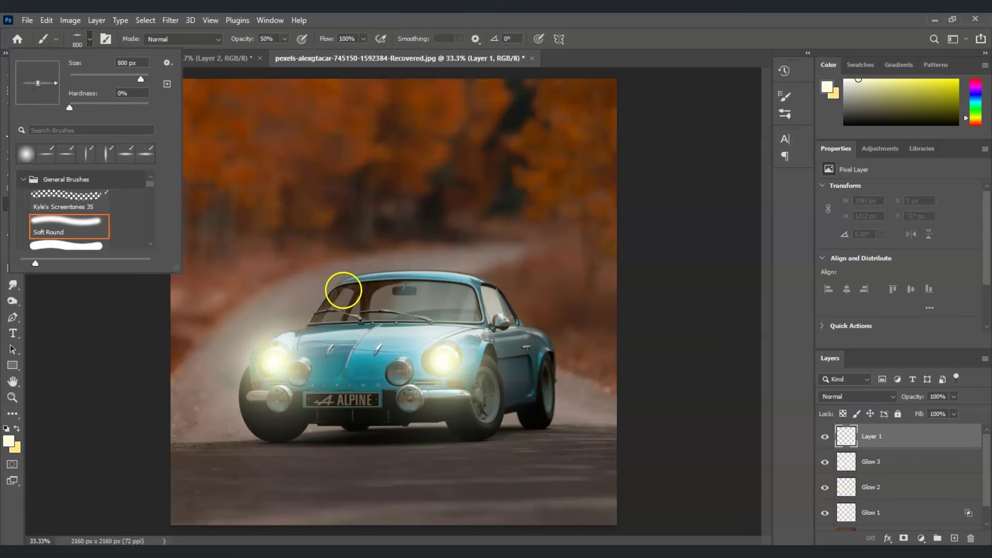
Sample the near-white center of the headlight and stamp one thin horizontal light streak across each main headlight.
alt+click(274, 361)
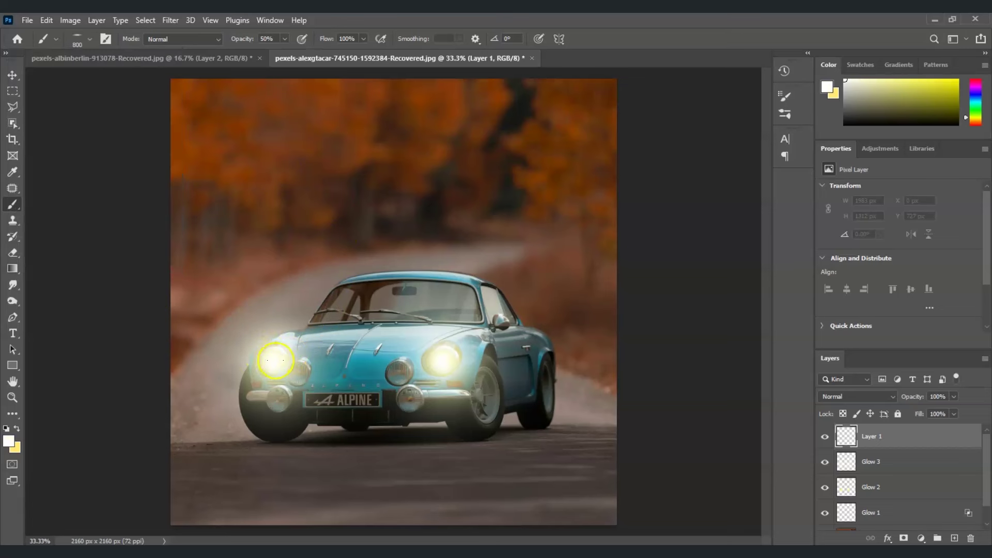
click(279, 360)
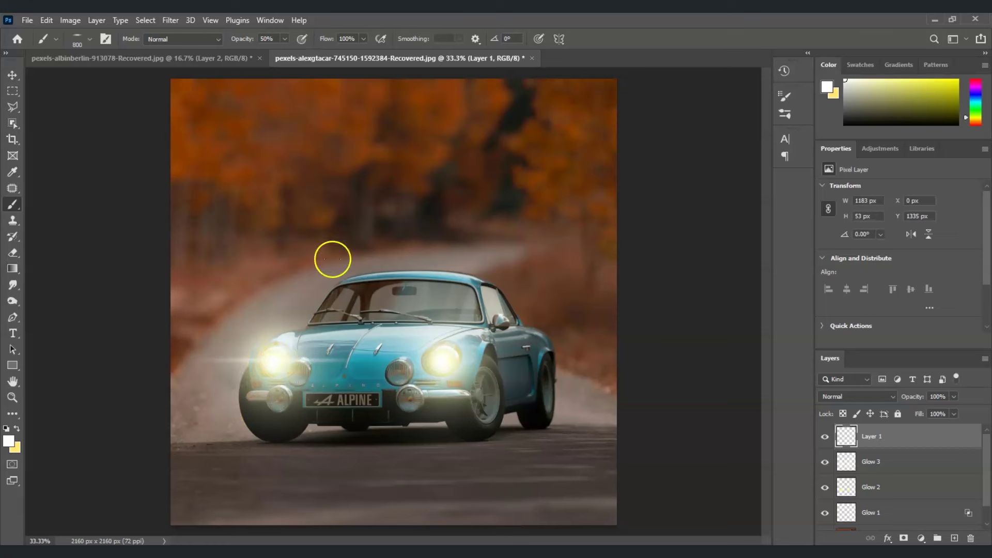
click(438, 360)
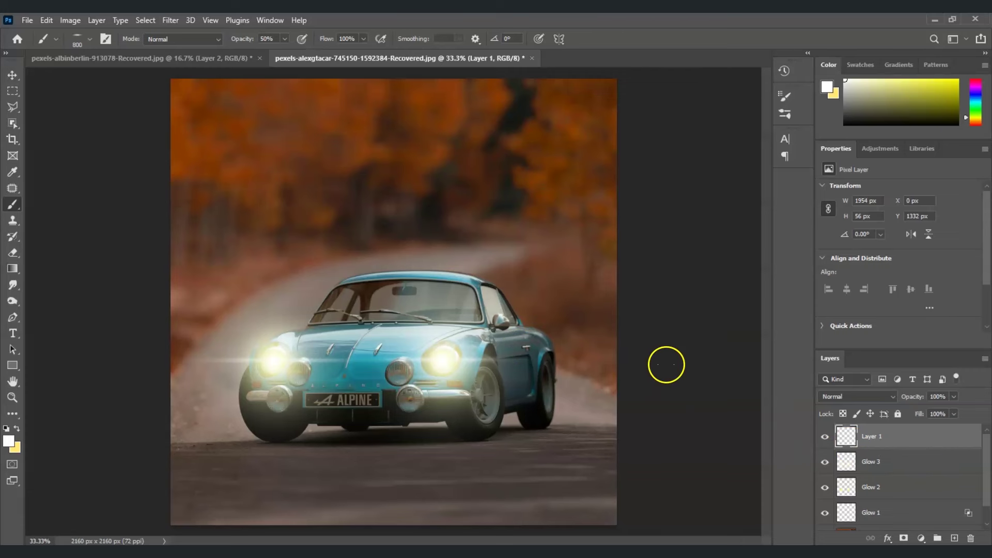
On a new layer, rotate the flattened brush tip to 90° and stamp a vertical light streak through each main headlight.
click(954, 538)
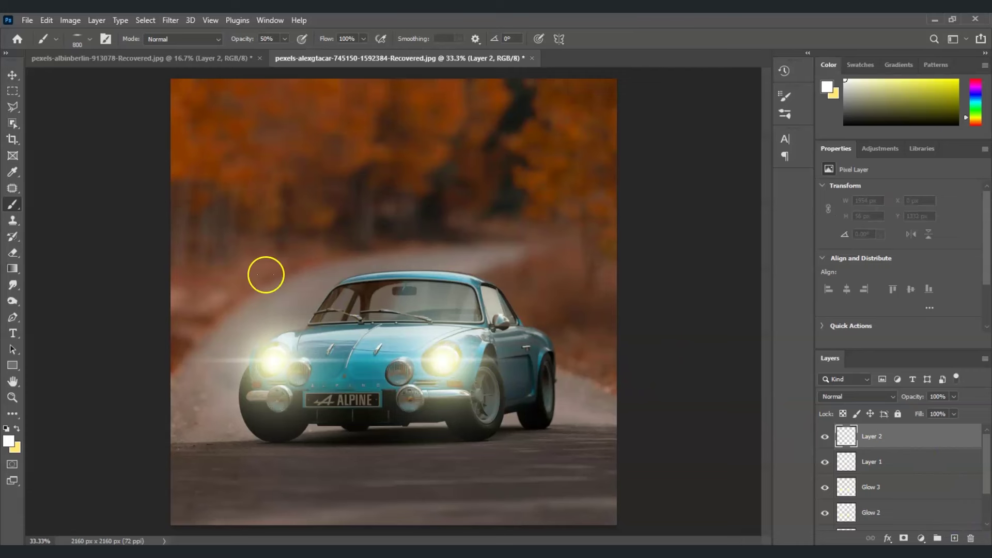
click(91, 39)
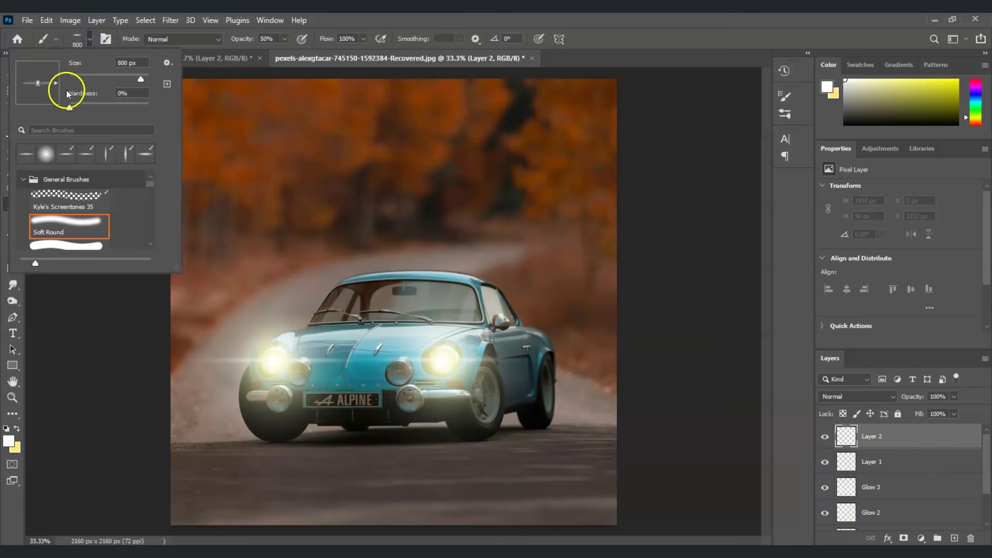
drag(56, 81, 38, 63)
drag(38, 63, 38, 65)
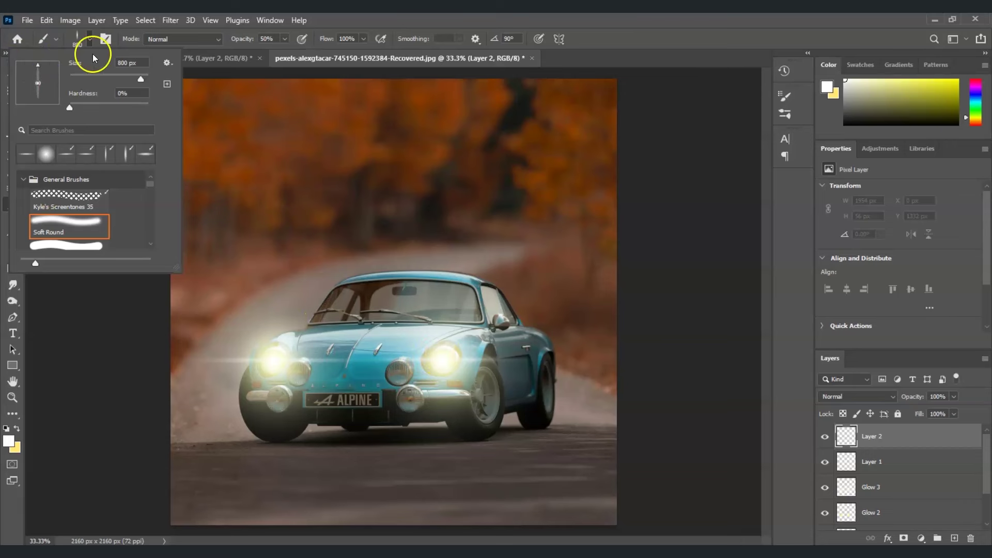
click(444, 359)
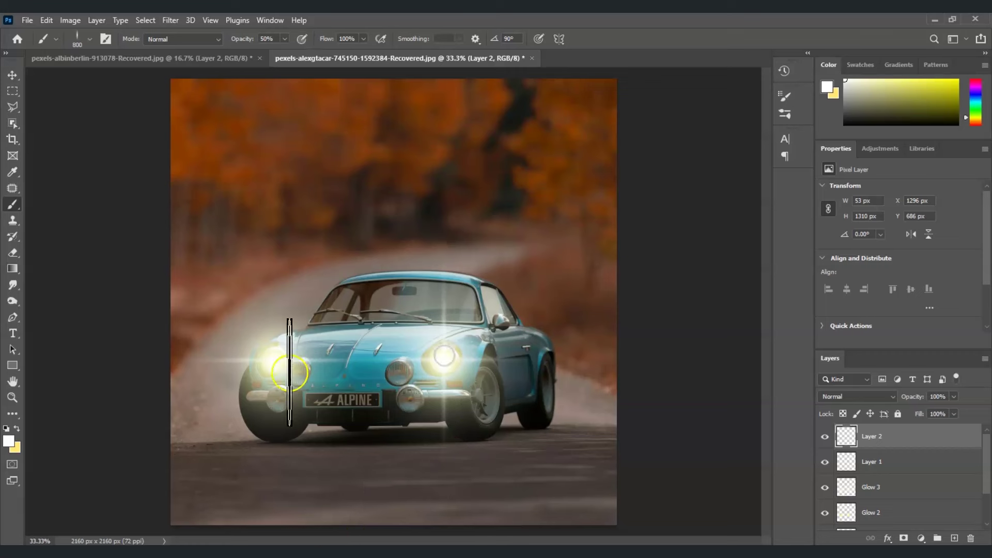
click(273, 351)
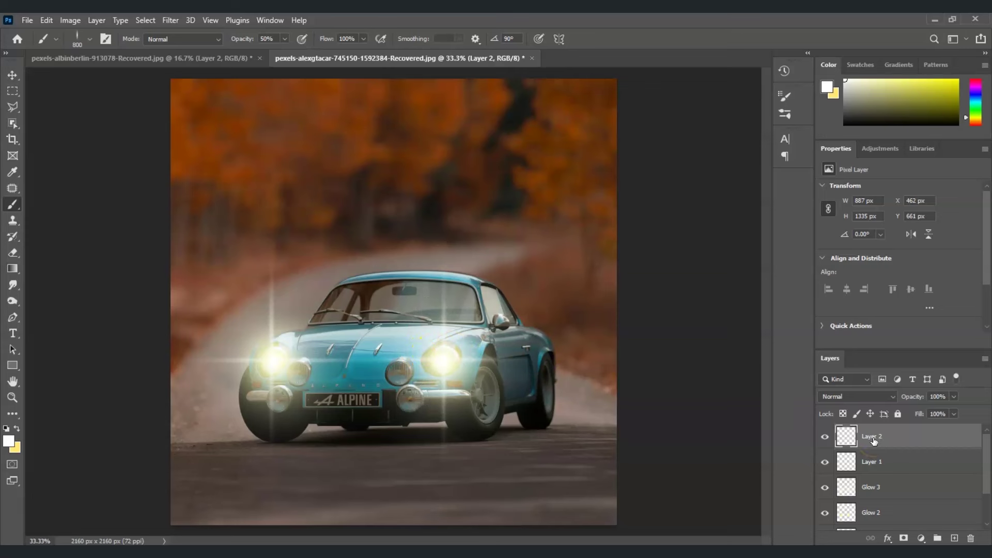
Apply a Motion Blur to the vertical streaks with an angle of 90° and a distance of 1000 pixels.
click(170, 20)
mouse_move(266, 184)
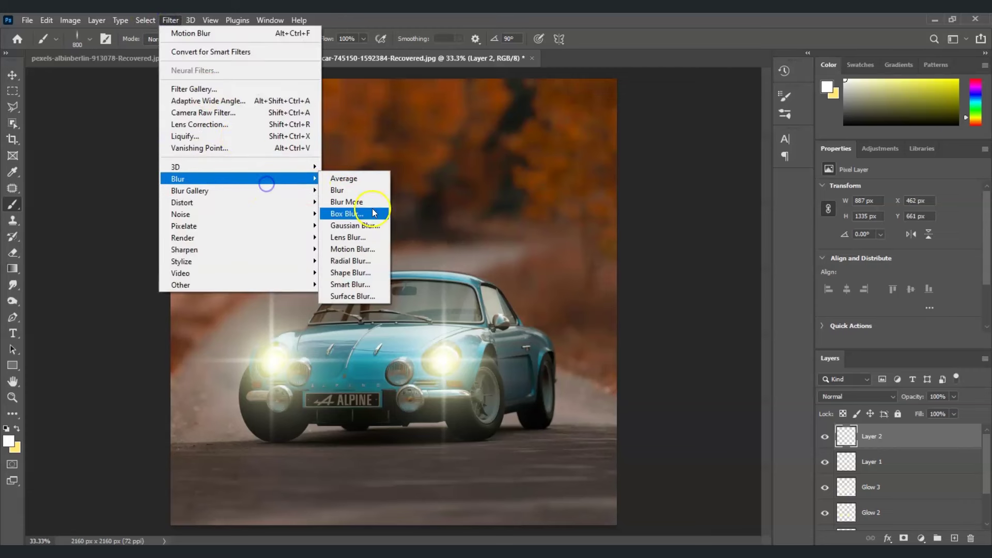
click(377, 247)
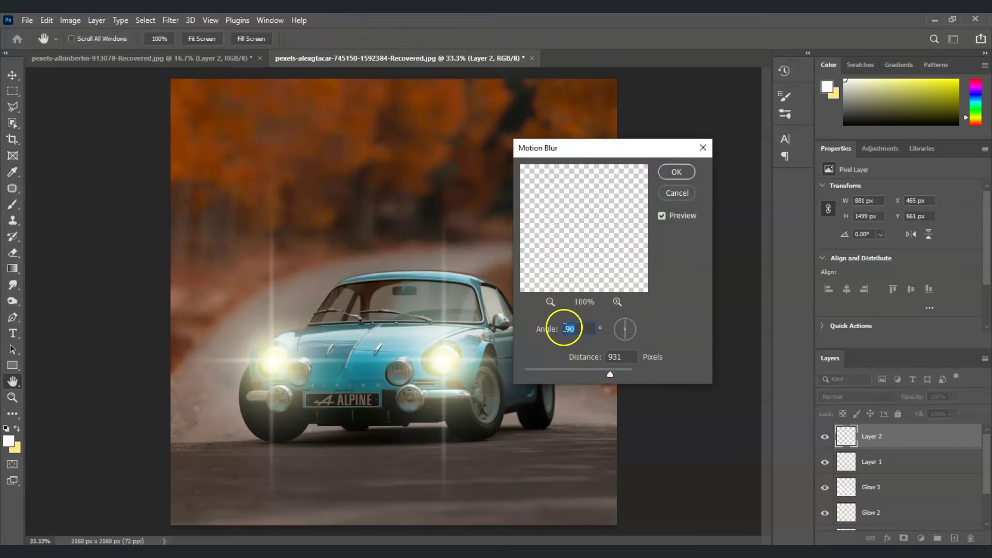
drag(613, 373, 603, 375)
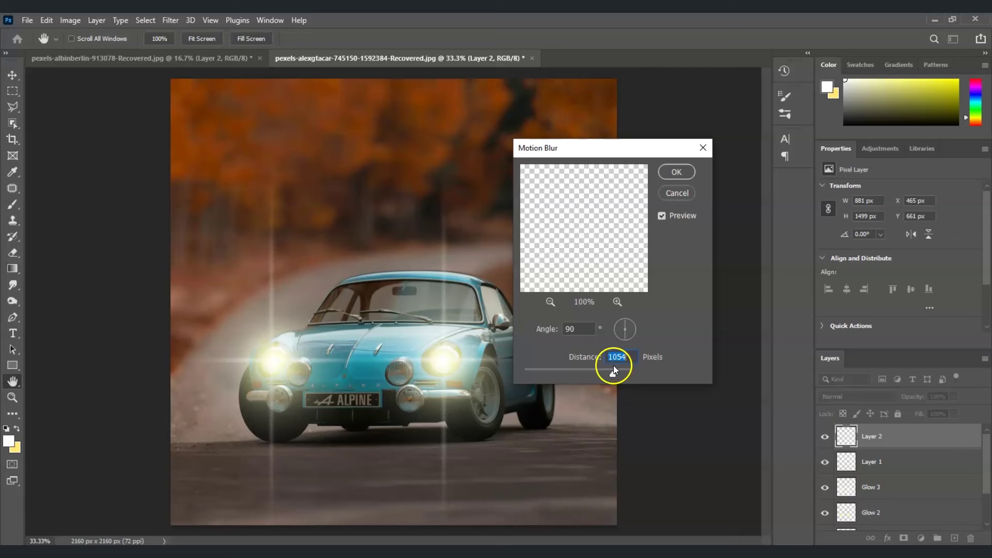
text(1000)
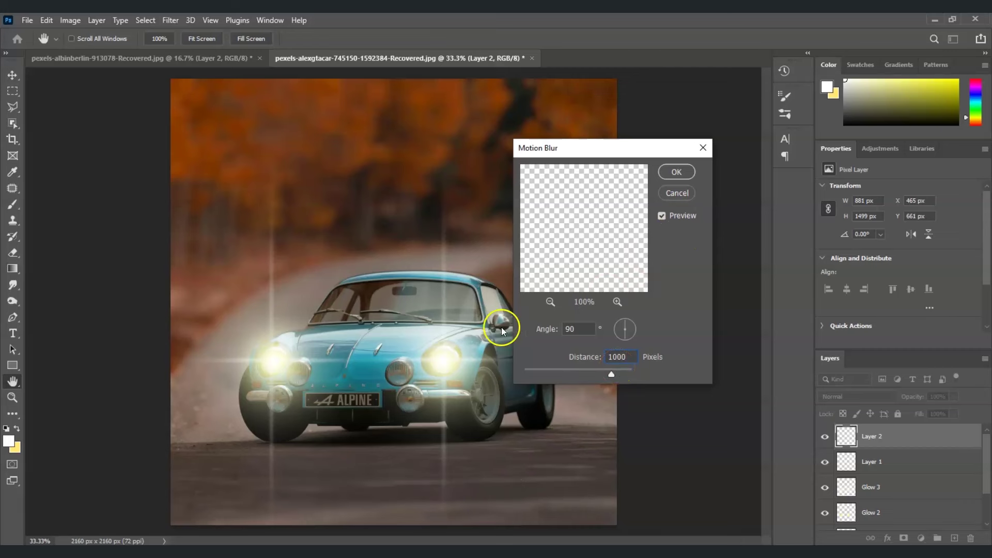
click(676, 172)
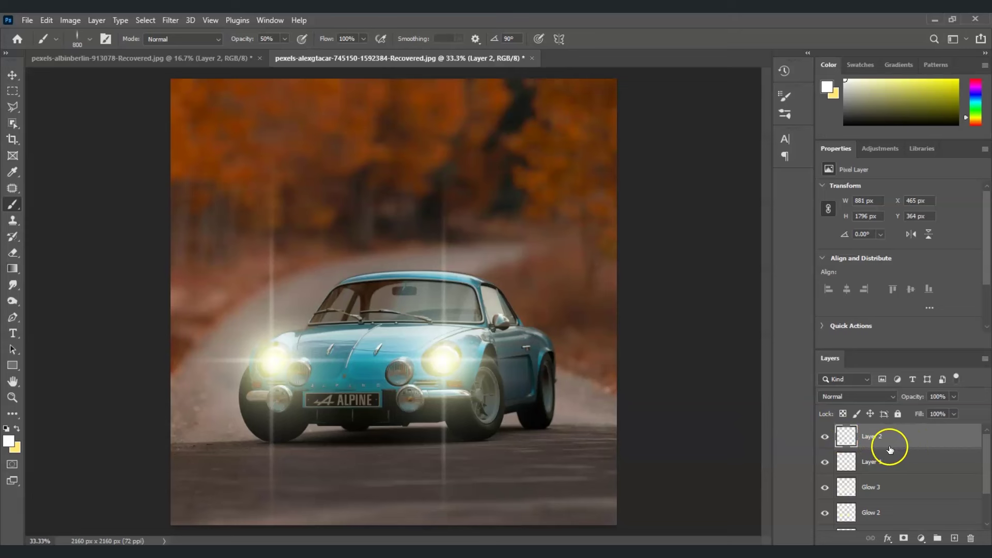
Try a lower opacity for the vertical streak layer and set it back to 100%.
click(954, 396)
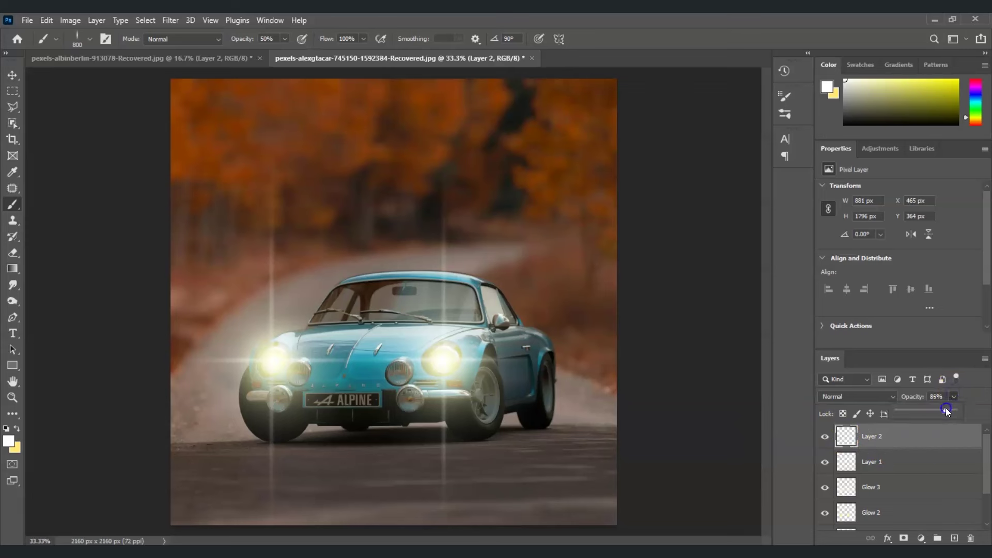
drag(945, 408, 938, 407)
text(100)
Select Layer 2 and Layer 1, which hold the vertical and horizontal streaks, and merge them into one layer.
click(892, 439)
click(894, 461)
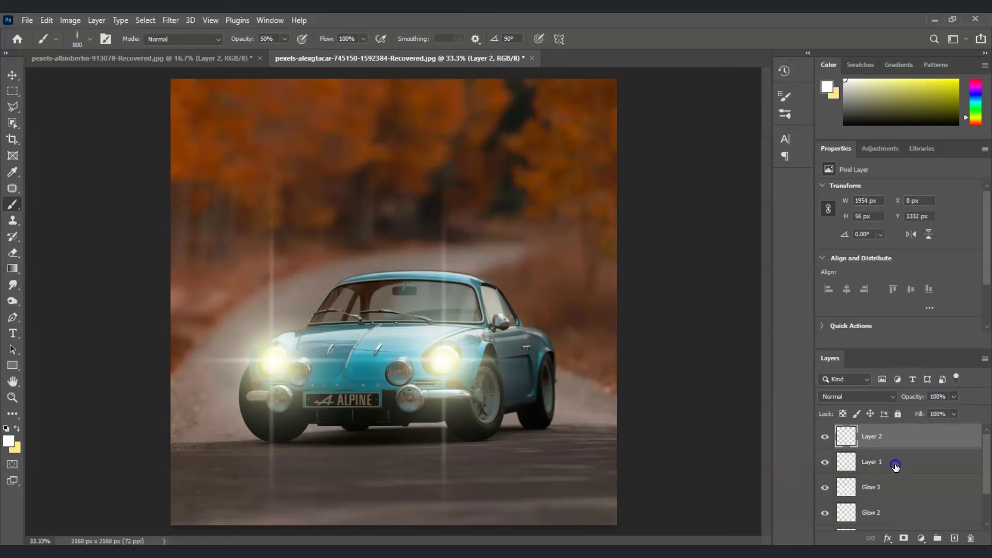
click(894, 437)
click(899, 444)
shift+click(913, 465)
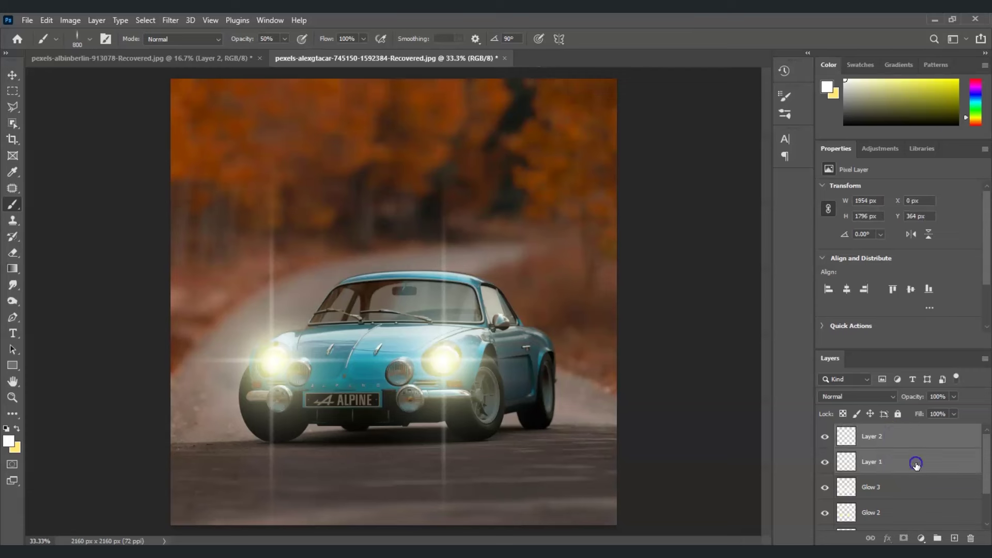
right_click(883, 443)
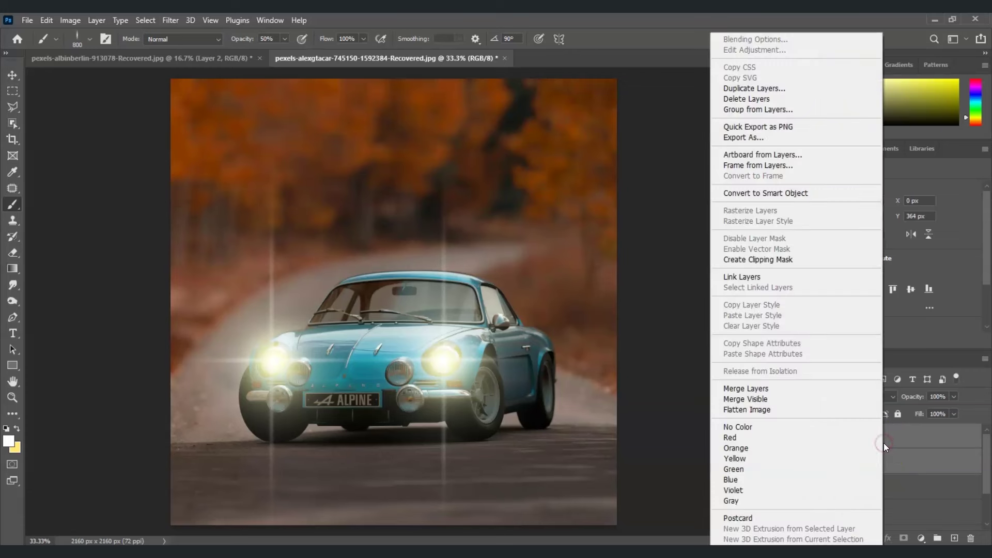
click(817, 393)
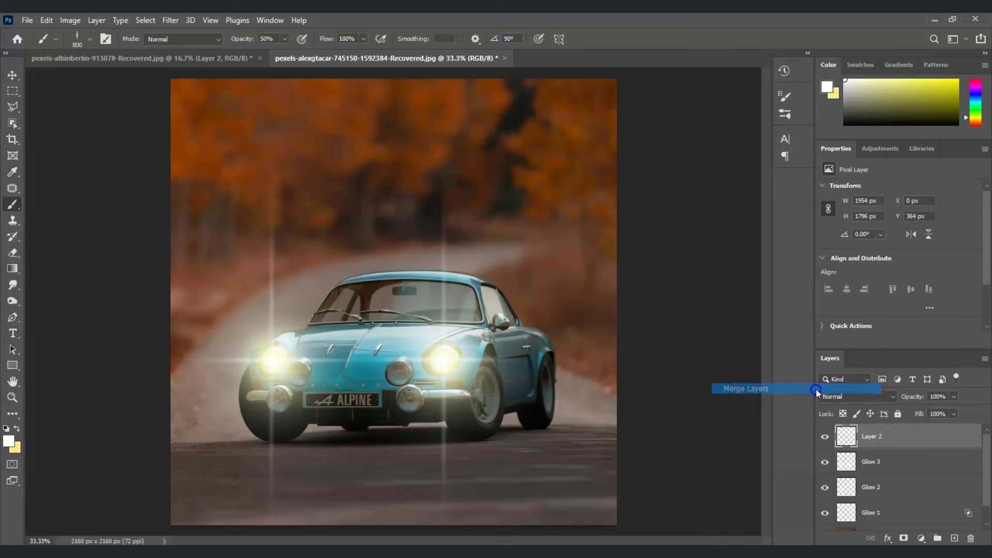
Rename the merged streak layer as lens flare and make it the active layer.
double_click(880, 434)
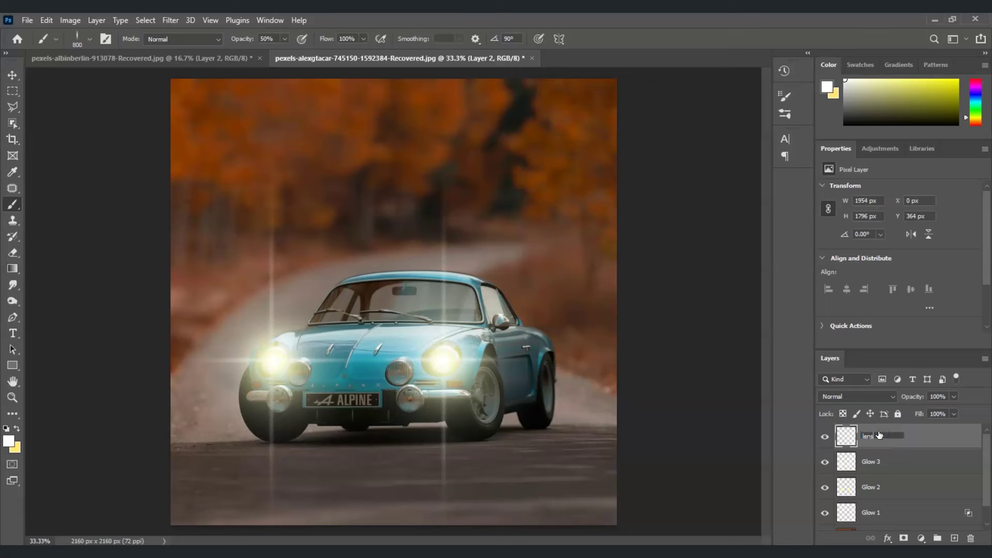
text(lens flare)
click(880, 440)
click(878, 460)
click(884, 443)
Enable an Outer Glow effect on the lens flare layer and set the glow's opacity to 10%.
right_click(883, 443)
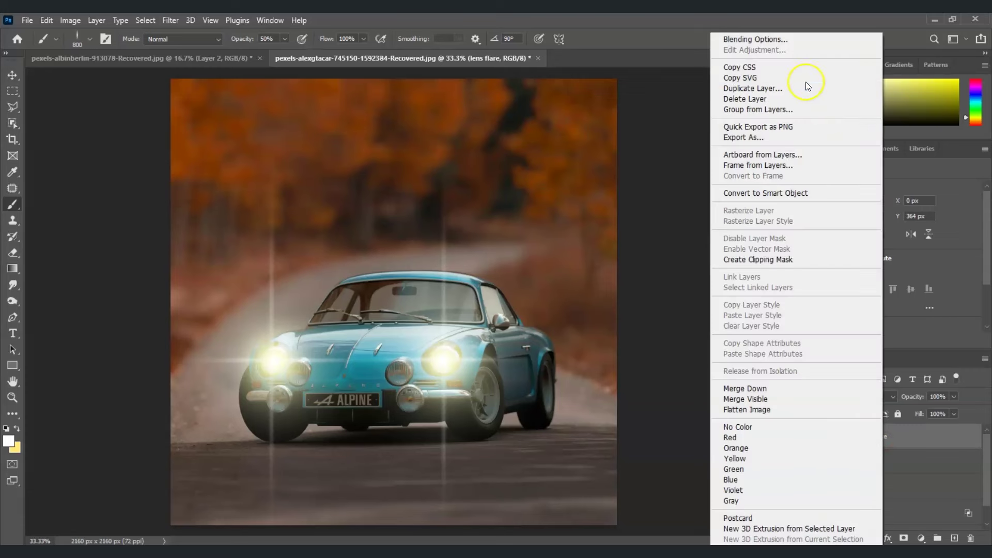
click(780, 42)
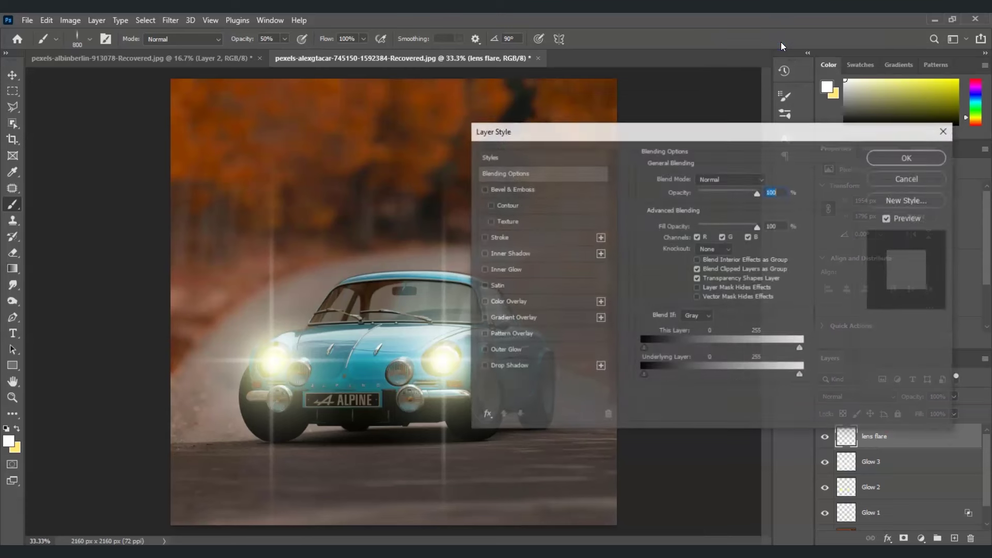
click(484, 350)
click(491, 350)
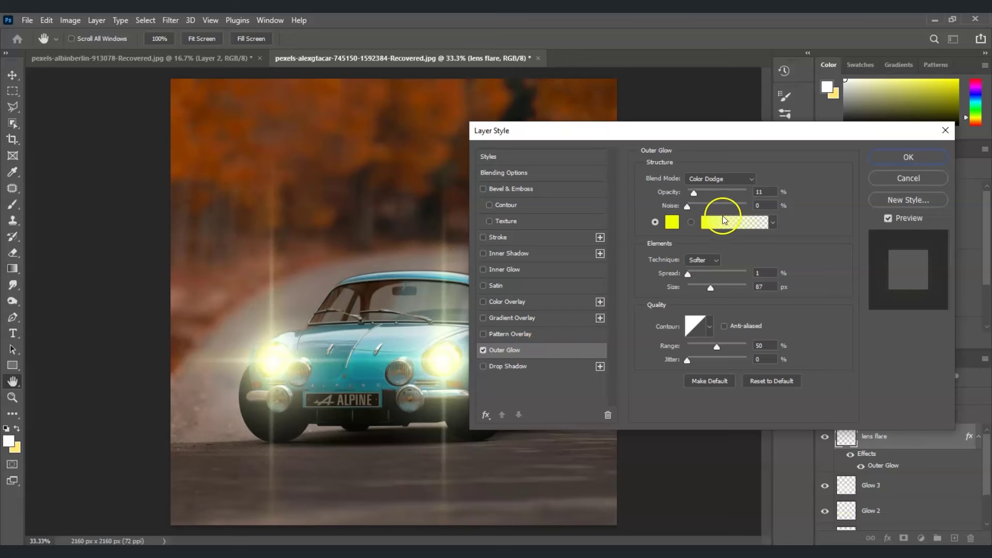
click(738, 191)
text(10)
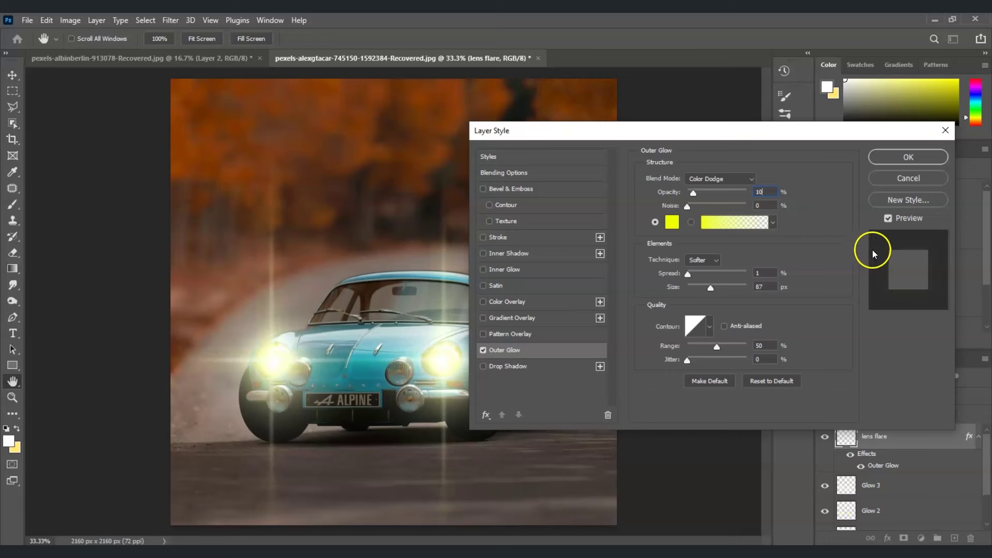
Change the outer glow color to a slightly softer yellow, set its size to 60 px and apply the layer style.
click(672, 222)
click(160, 274)
drag(160, 275, 219, 243)
click(345, 237)
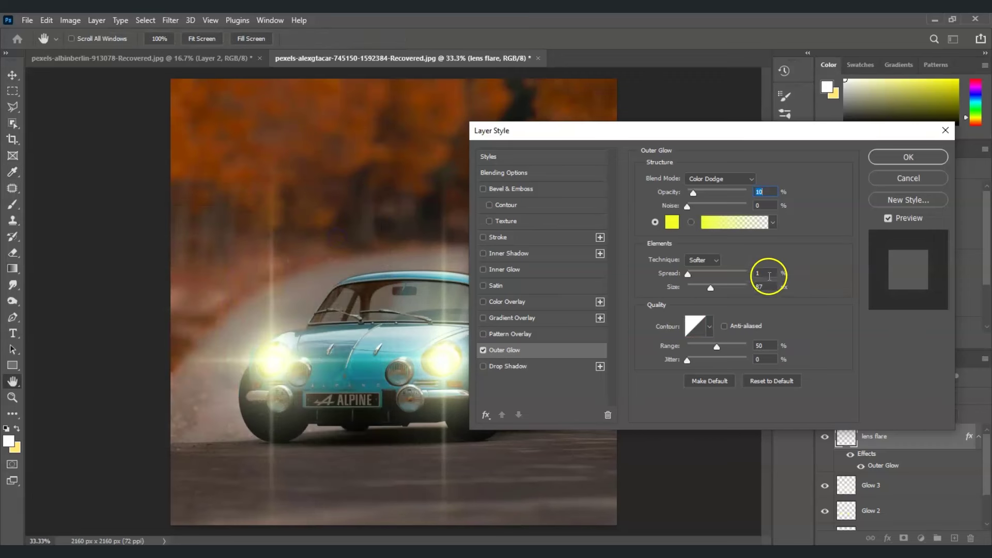
click(764, 287)
text(60)
click(932, 156)
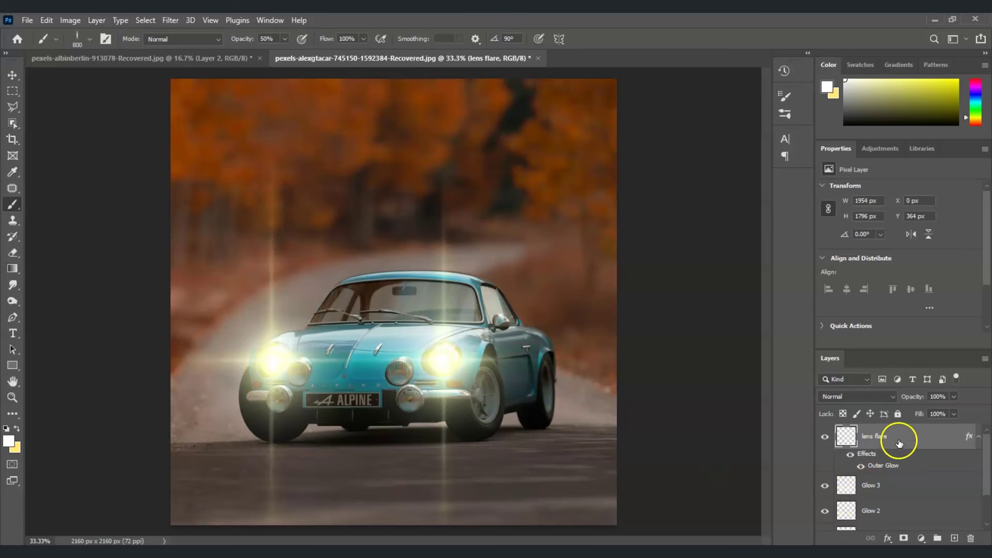
Reduce the lens flare layer's opacity to 60%.
click(899, 436)
click(953, 396)
drag(924, 408, 925, 410)
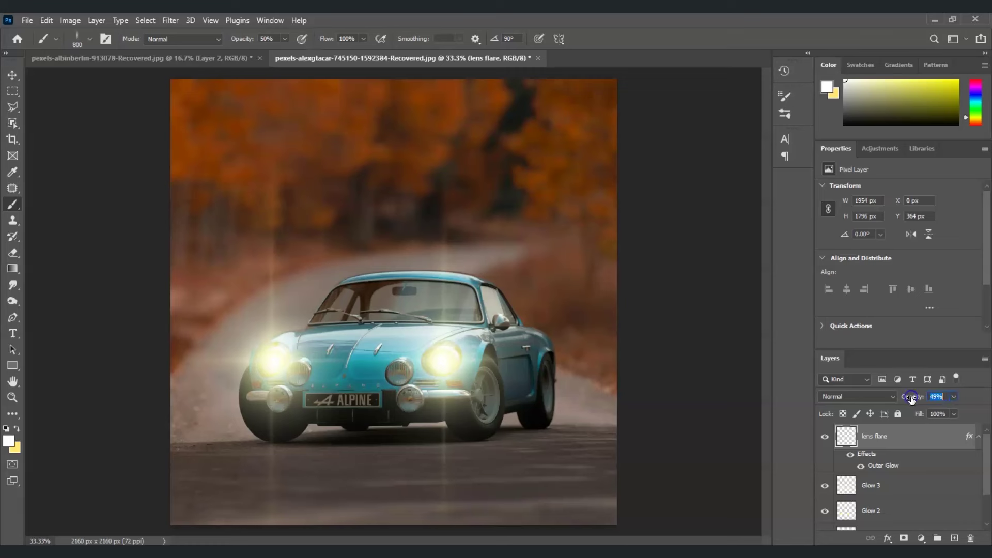
drag(914, 398, 911, 399)
key(Return)
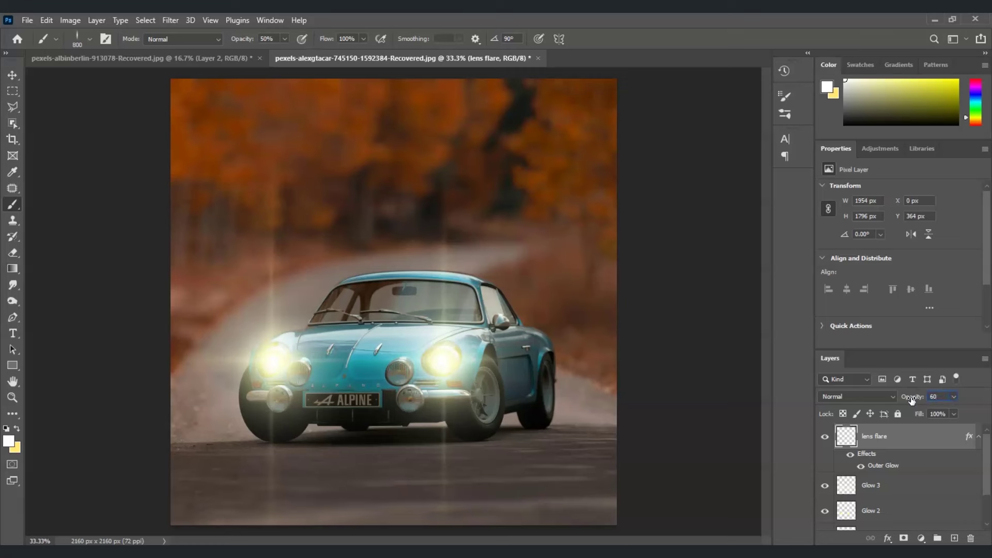
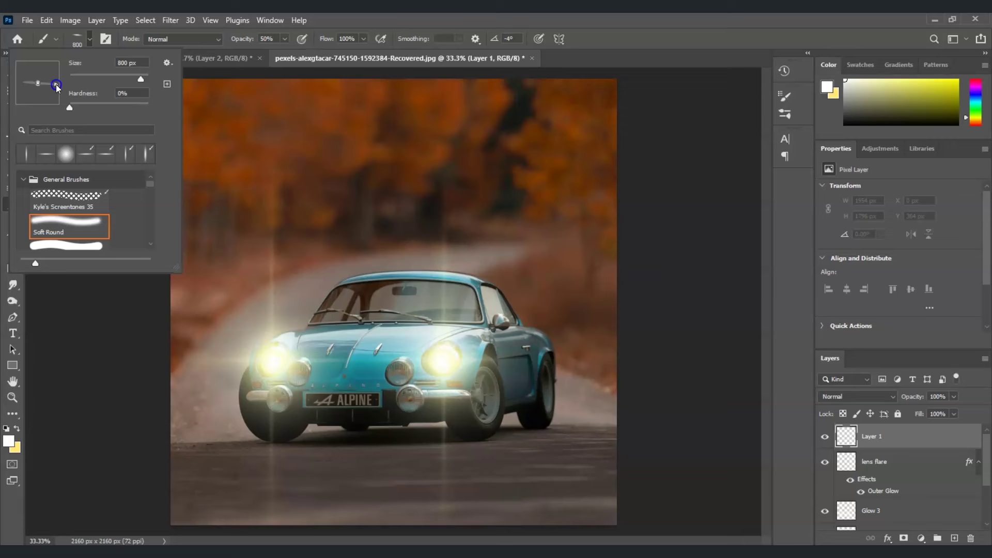
Set the flattened soft brush's angle to -2° and sample a pale yellow from the left headlight's glow as the painting color.
drag(57, 84, 60, 86)
click(283, 38)
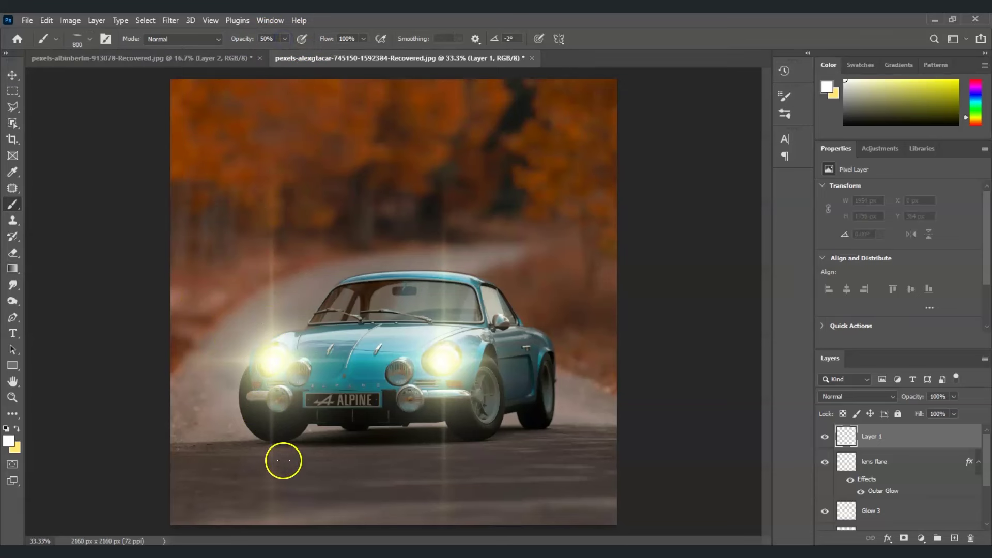
key(ctrl+z)
alt+click(269, 353)
alt+click(266, 357)
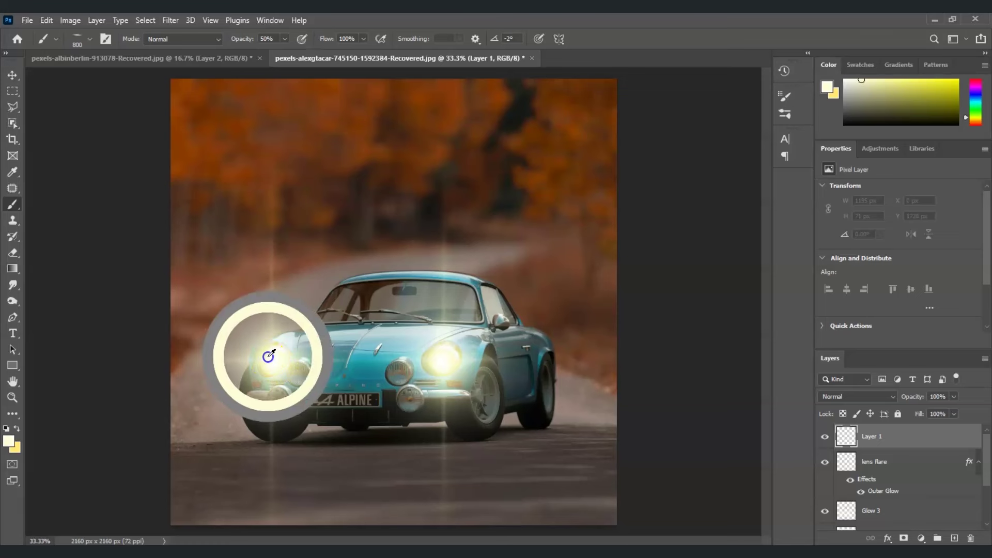
drag(266, 360, 262, 359)
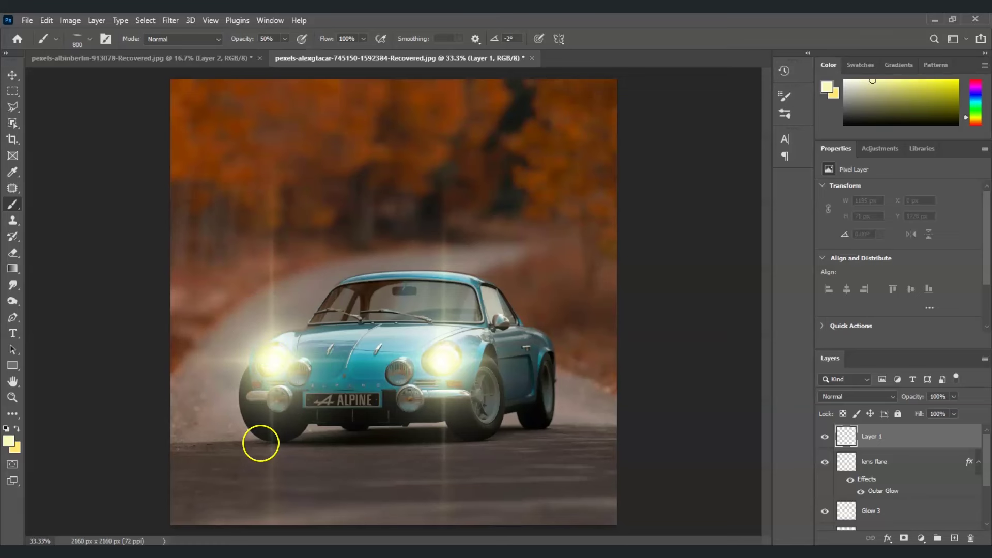
Paint pale yellow light across the road in front of the car and rename the layer as groudn light.
mouse_move(256, 442)
mouse_down()
mouse_move(210, 467)
mouse_move(177, 509)
mouse_move(261, 466)
mouse_move(328, 452)
mouse_move(329, 481)
mouse_move(307, 520)
mouse_move(413, 455)
mouse_move(440, 464)
mouse_move(446, 501)
mouse_move(496, 504)
mouse_move(508, 481)
mouse_move(443, 449)
mouse_up()
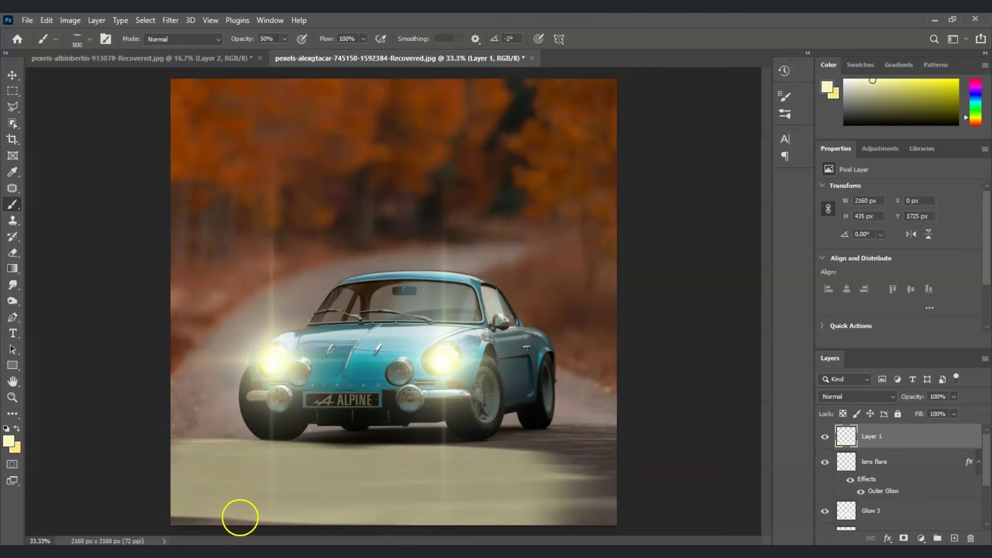
drag(240, 516, 222, 523)
double_click(878, 437)
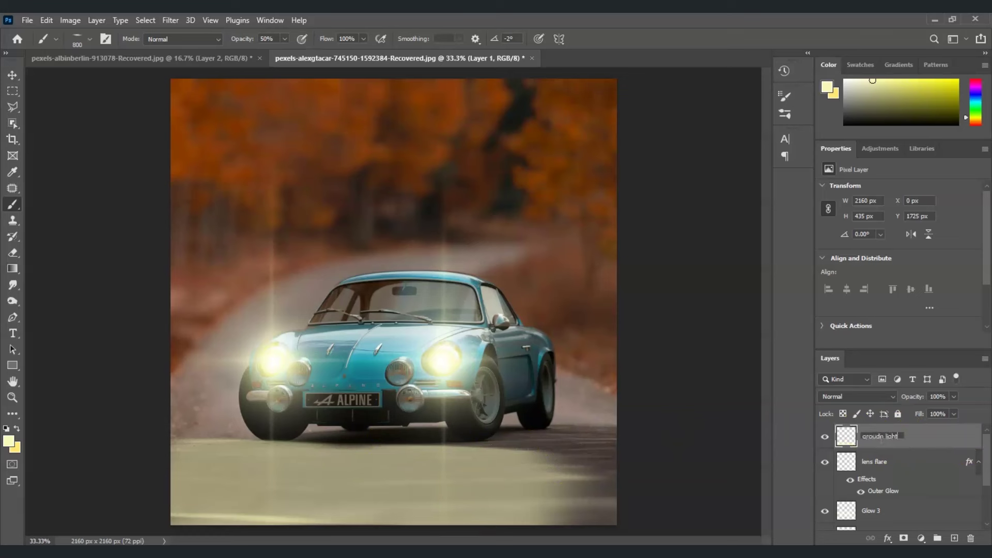
click(941, 446)
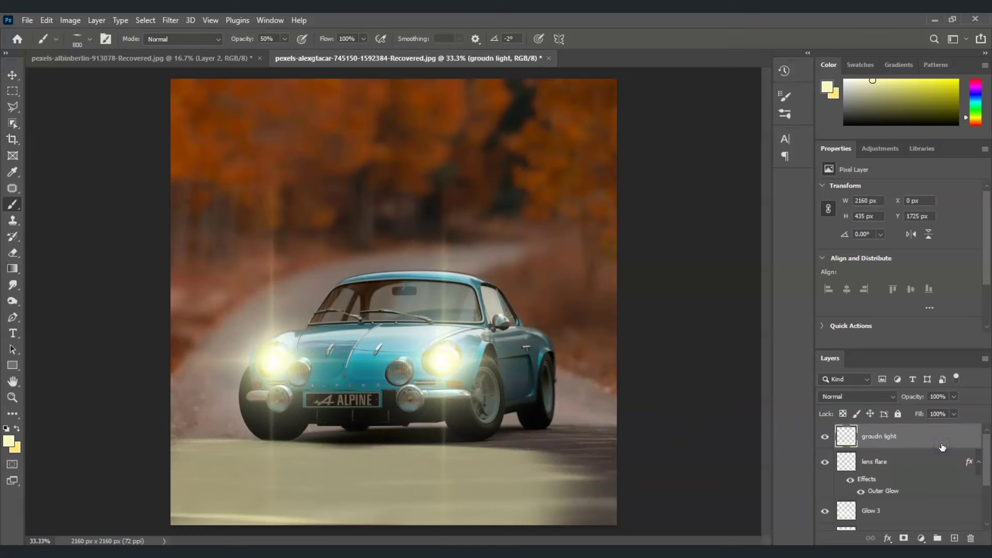
Blend the groudn light layer in Soft Light and split its underlying-layer black Blend If slider to 0 / 107.
right_click(933, 441)
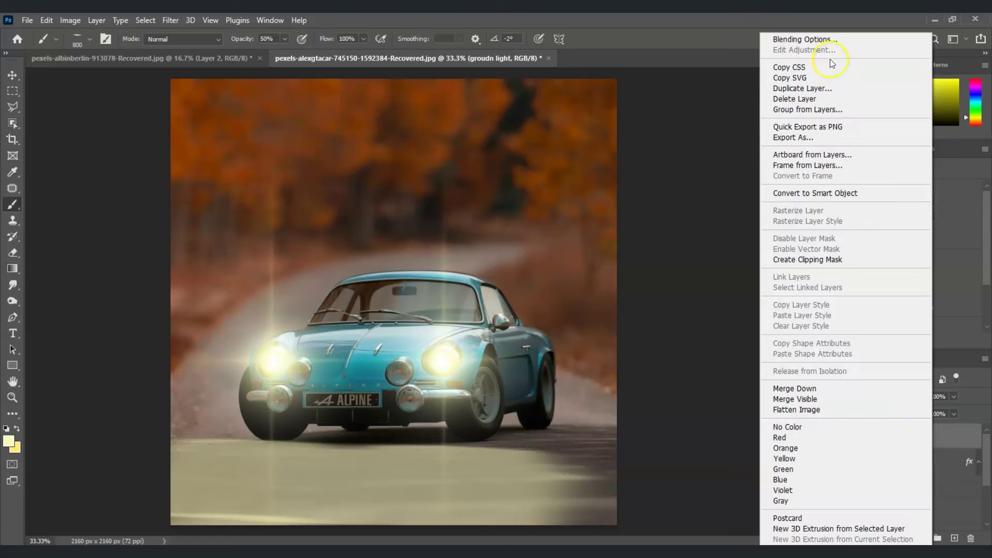
click(824, 40)
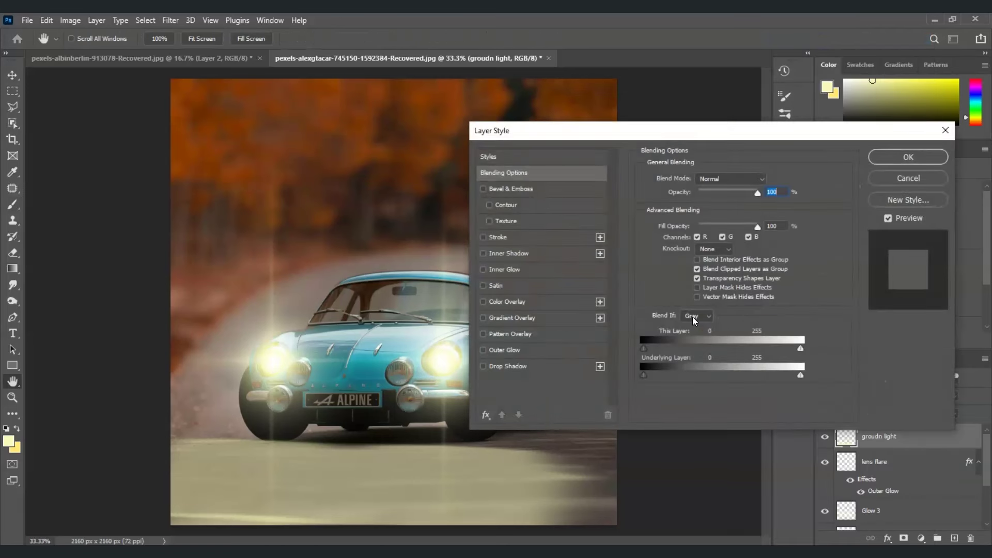
click(761, 179)
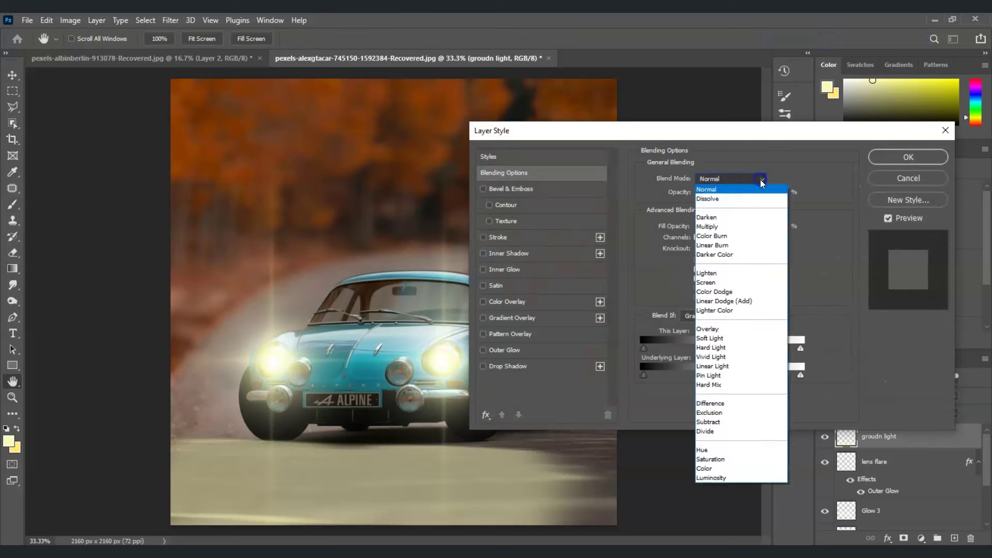
click(737, 339)
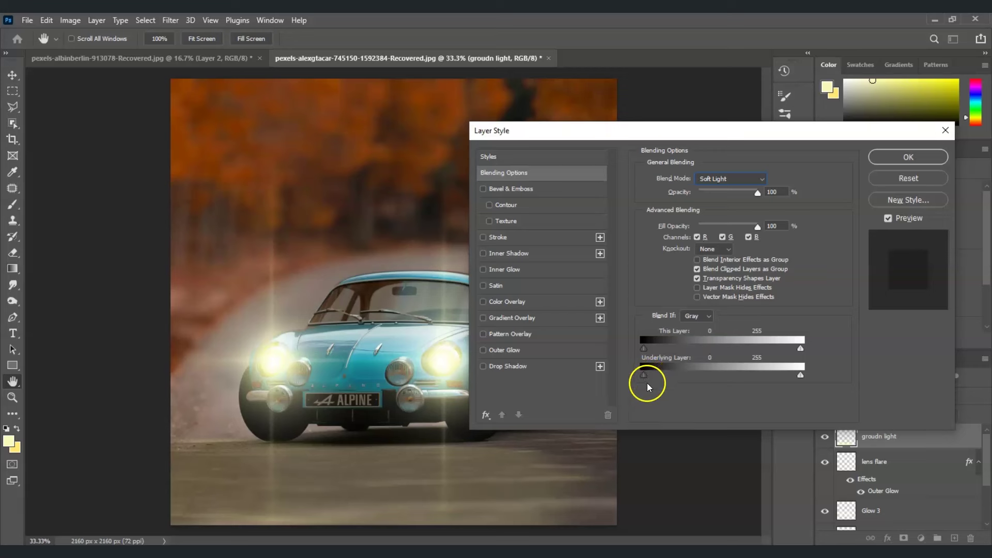
drag(645, 376, 708, 378)
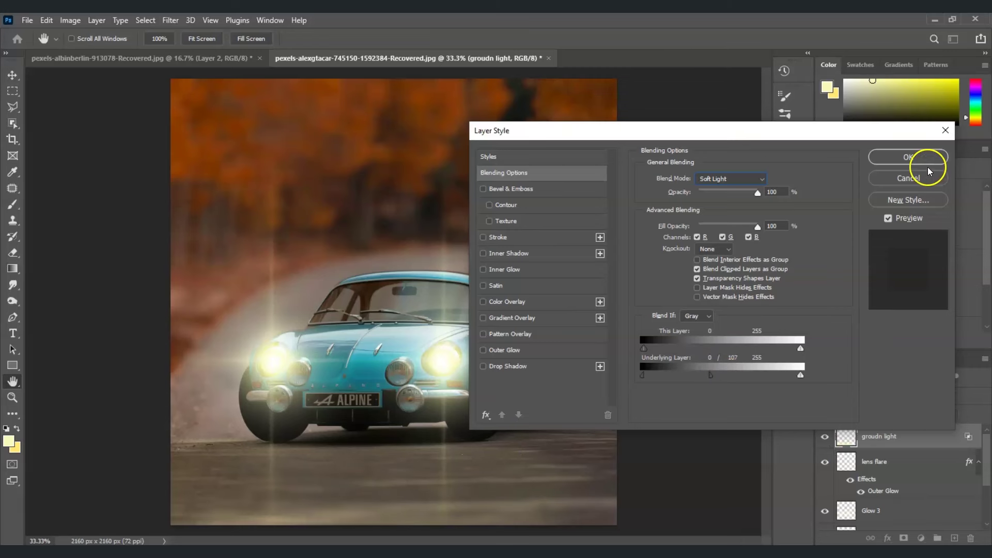
click(908, 156)
key(b)
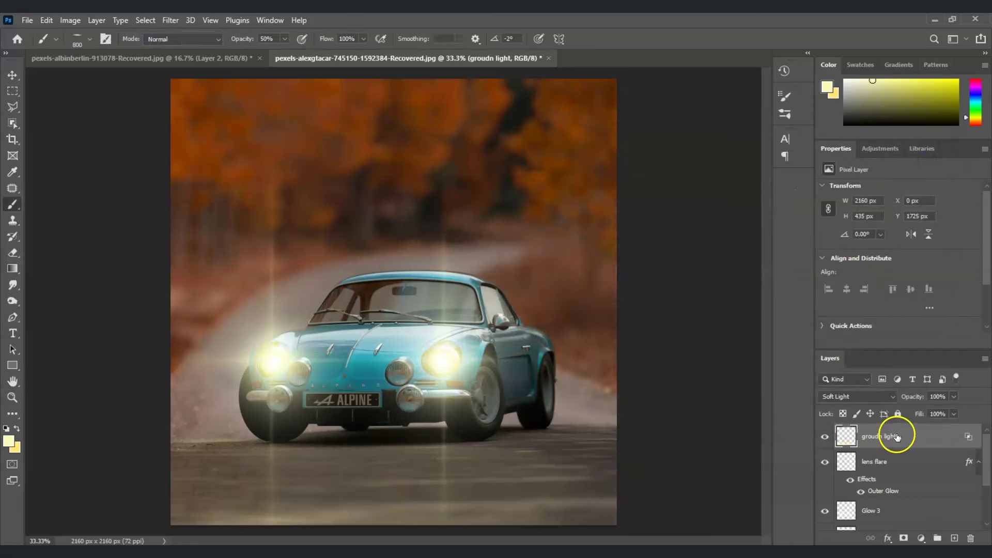
Add a mask to the groudn light layer, fade the light below the car's front with a black brush reduced to 250 px, and compare the effect.
click(903, 537)
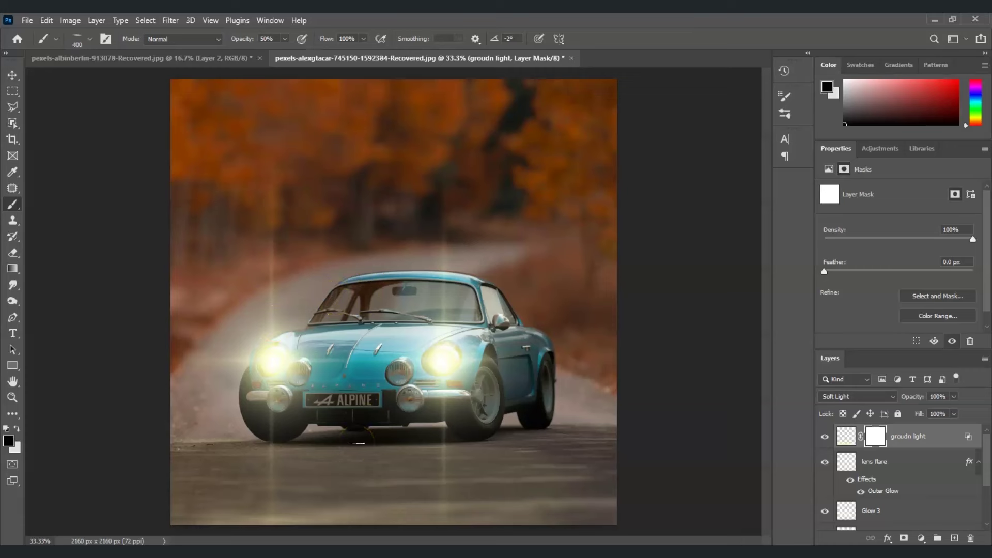
key(bracketleft)
key(bracketleft)
key(bracketleft)
key(bracketleft)
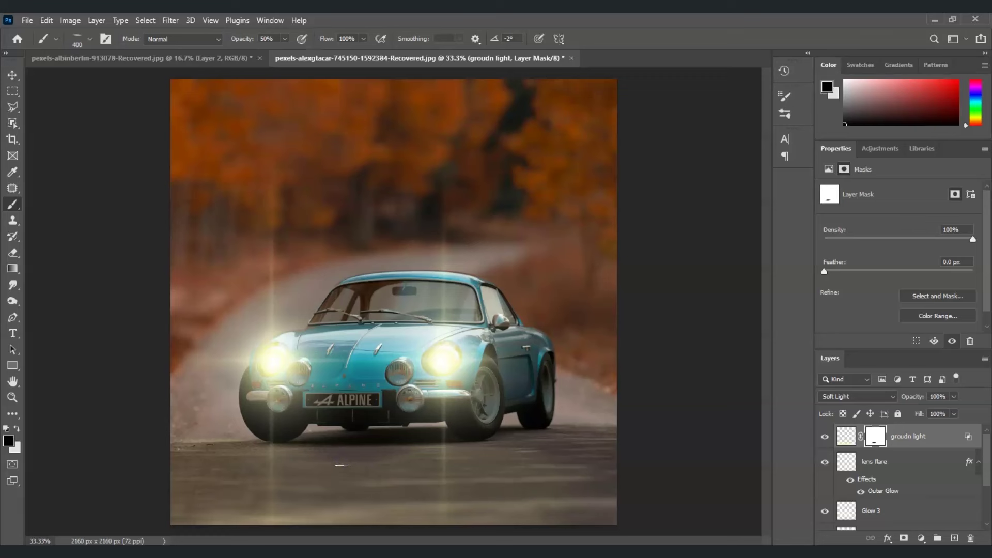
mouse_move(333, 467)
mouse_down()
mouse_move(531, 436)
mouse_move(186, 438)
mouse_move(367, 483)
mouse_up()
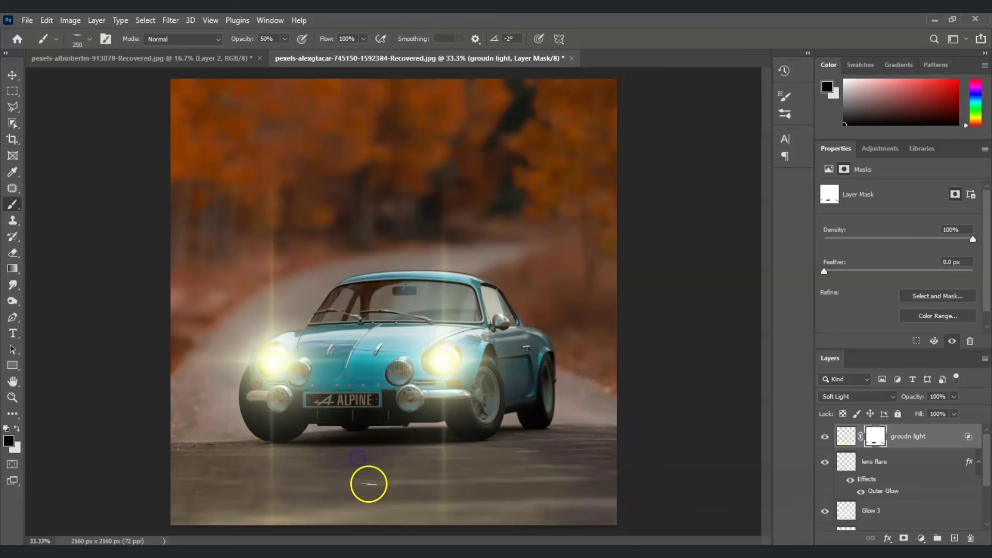
click(825, 437)
click(824, 437)
click(825, 436)
click(825, 437)
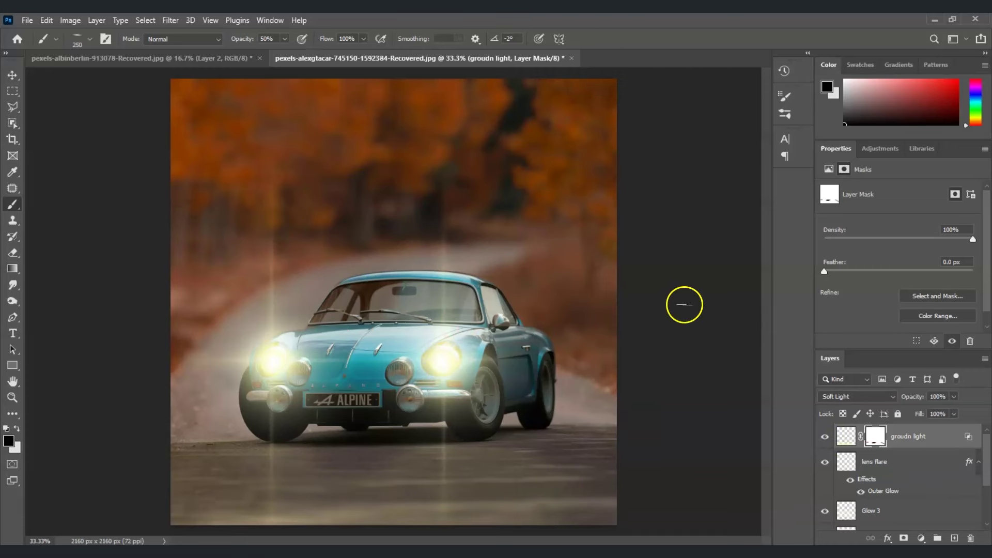
Add a Curves adjustment layer directly above the Background and pull the RGB curve's middle down to darken the photo.
scroll(976, 442, down, 3)
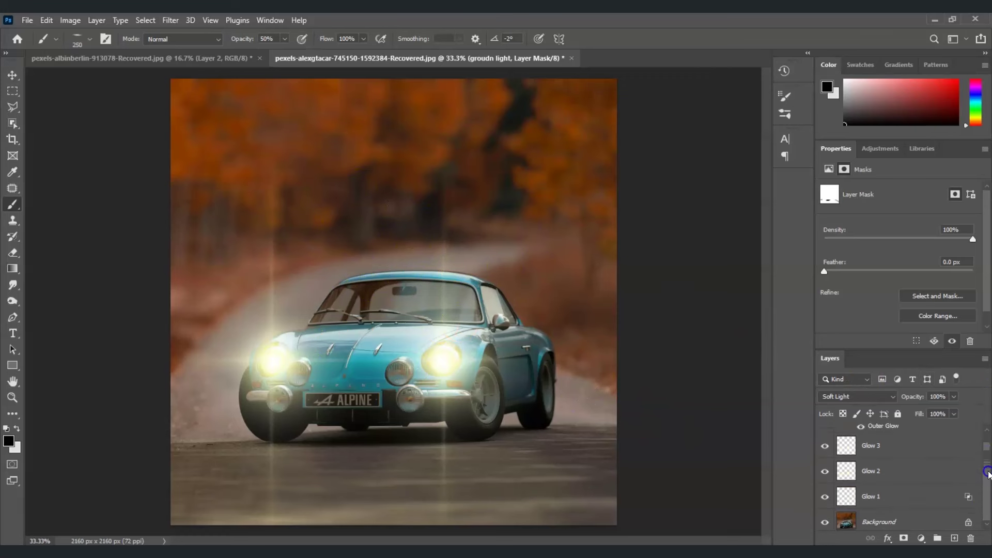
click(908, 519)
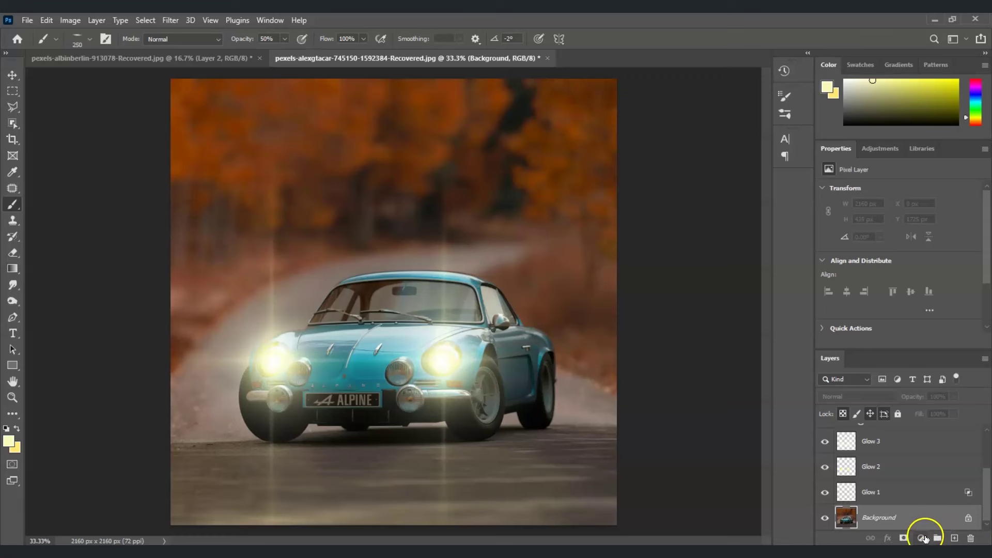
click(922, 539)
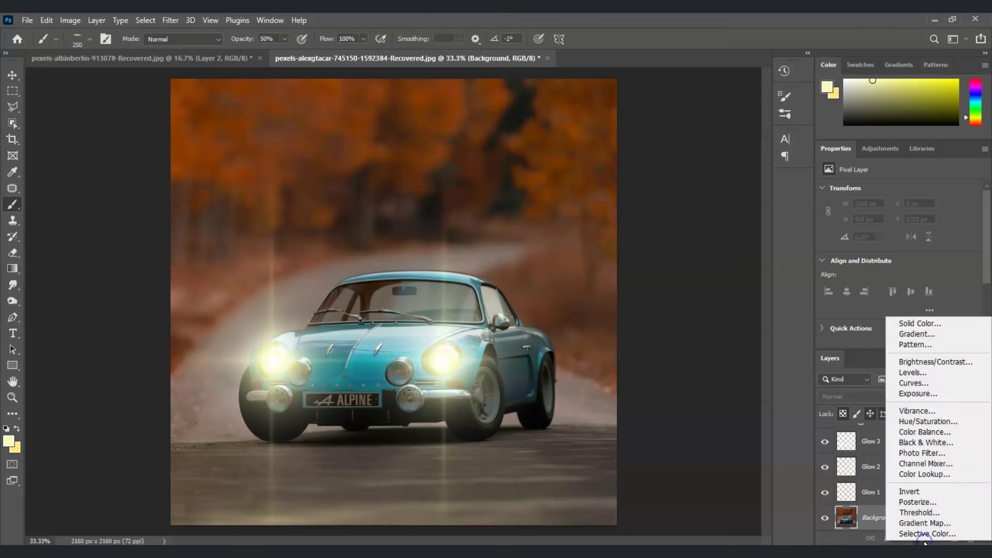
click(930, 385)
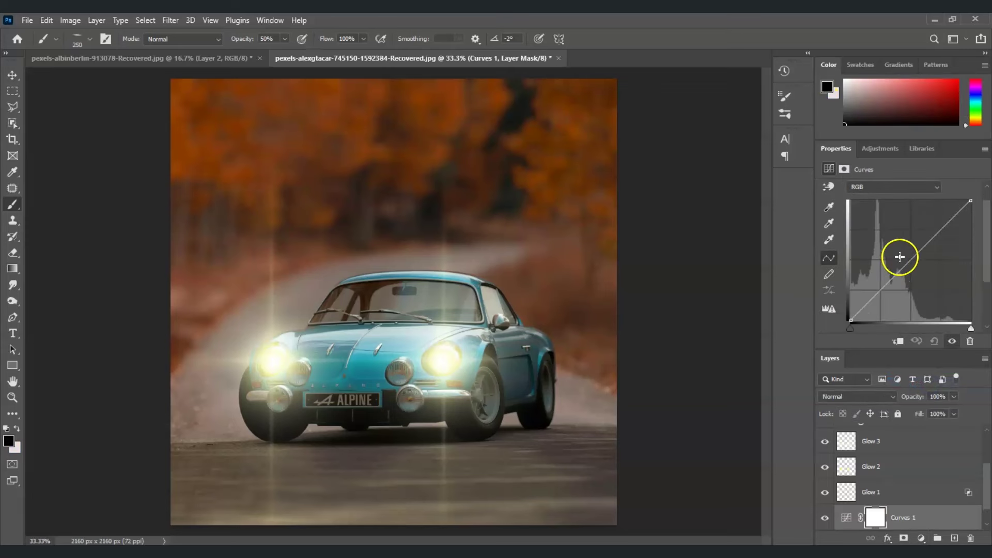
drag(914, 261, 924, 271)
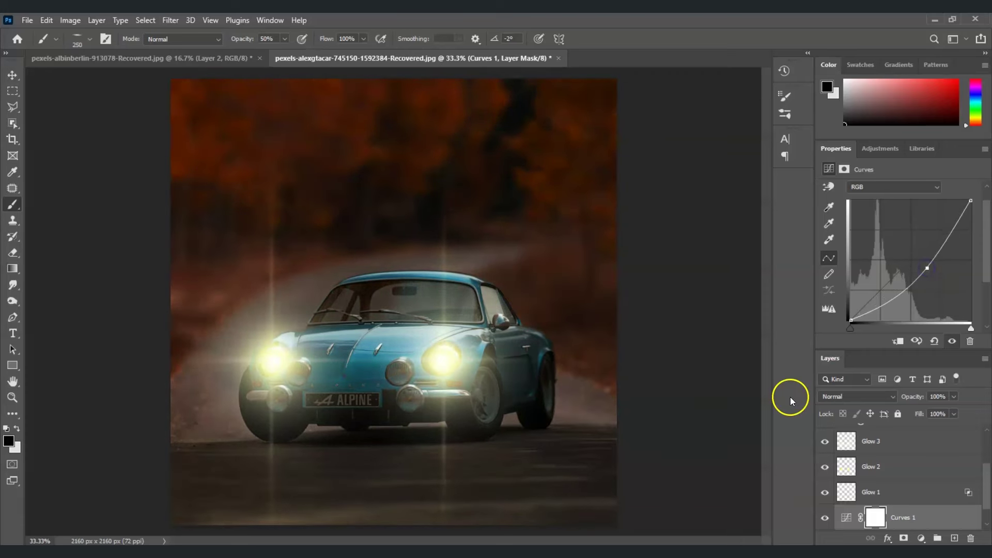
Duplicate the Background layer, move the copy above all other layers and hide it for a before-and-after comparison.
click(944, 524)
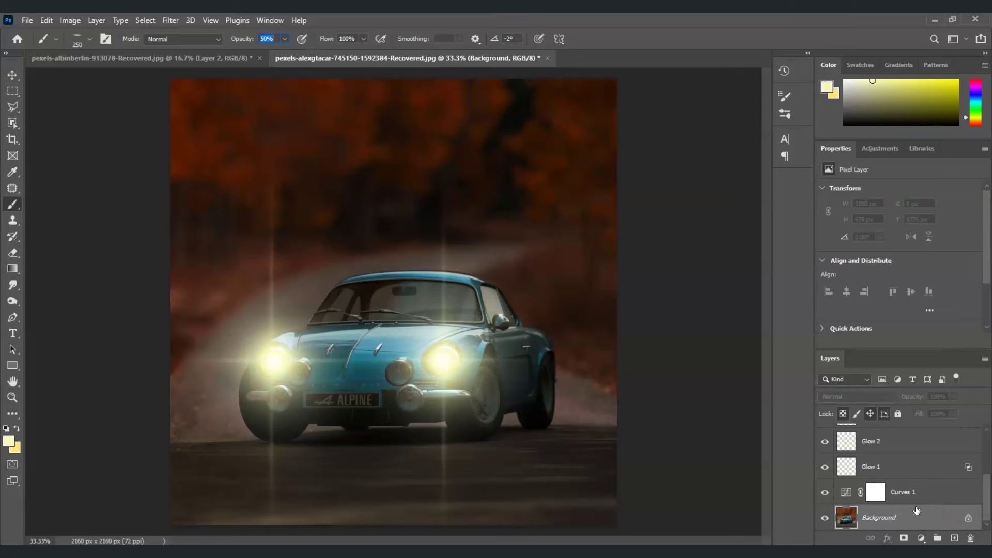
key(ctrl+j)
drag(914, 512, 837, 436)
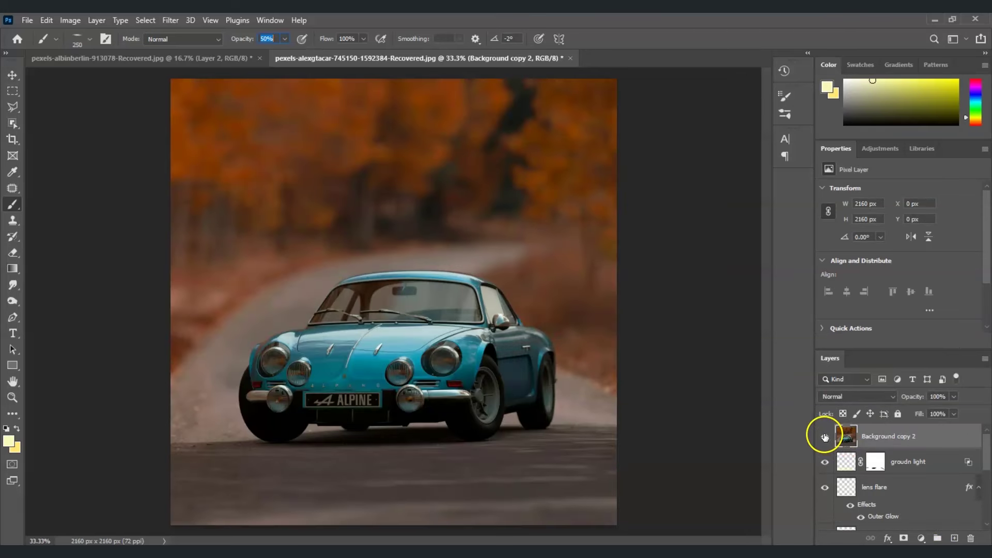
click(824, 437)
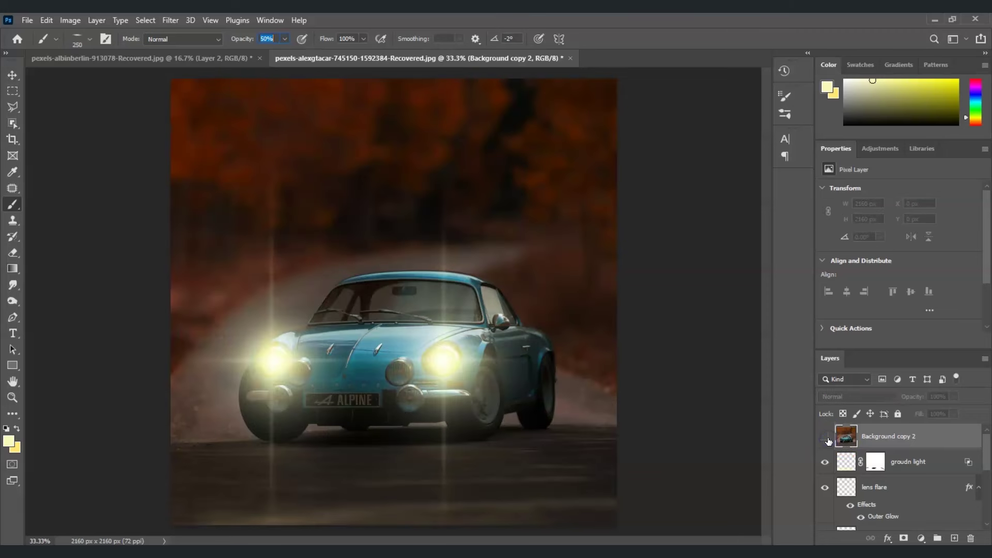